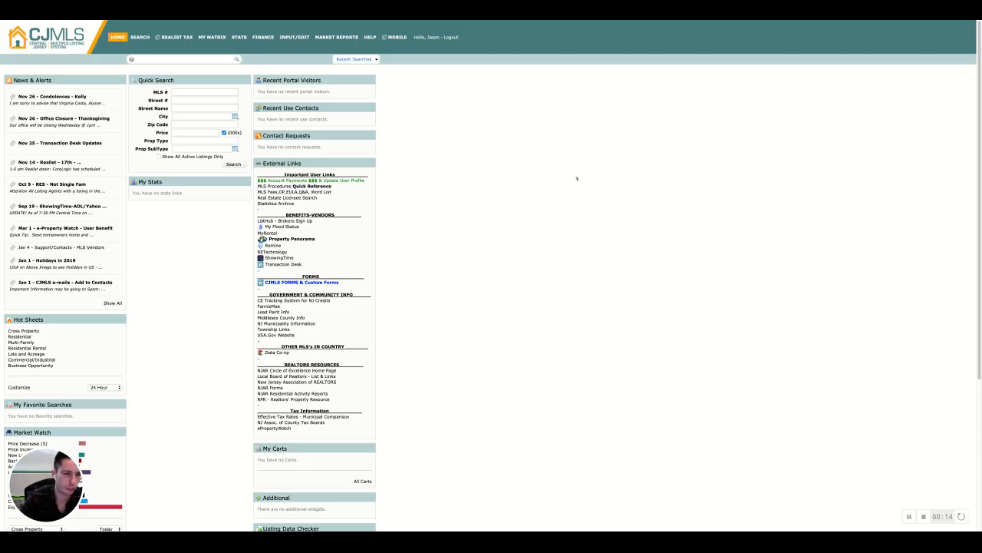
Open a new residential listing search and limit the status to Active and Active Coming Soon
{"action": "mouse_move", "coordinate": [142, 38]}
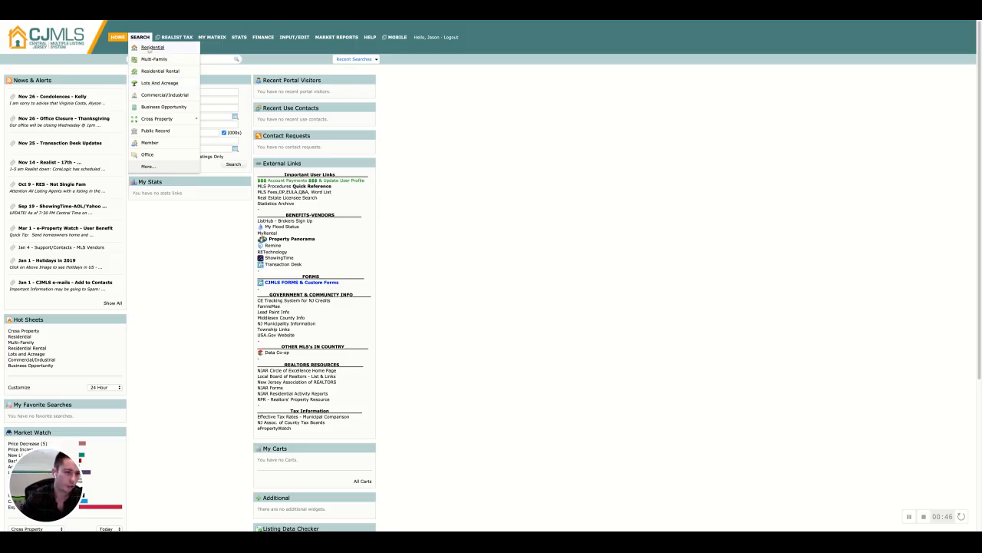
{"action": "left_click", "coordinate": [158, 48]}
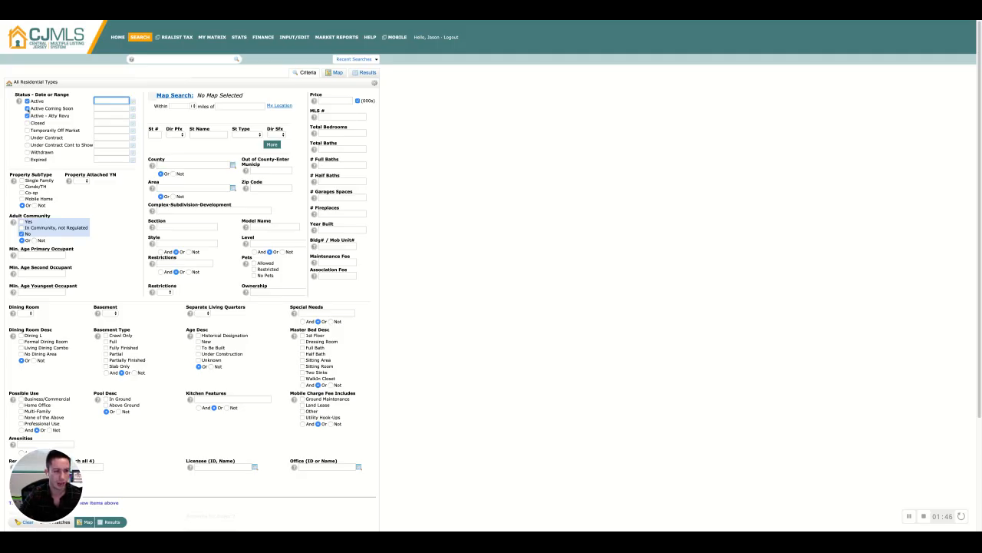
{"action": "left_click", "coordinate": [27, 117]}
{"action": "left_click", "coordinate": [27, 108]}
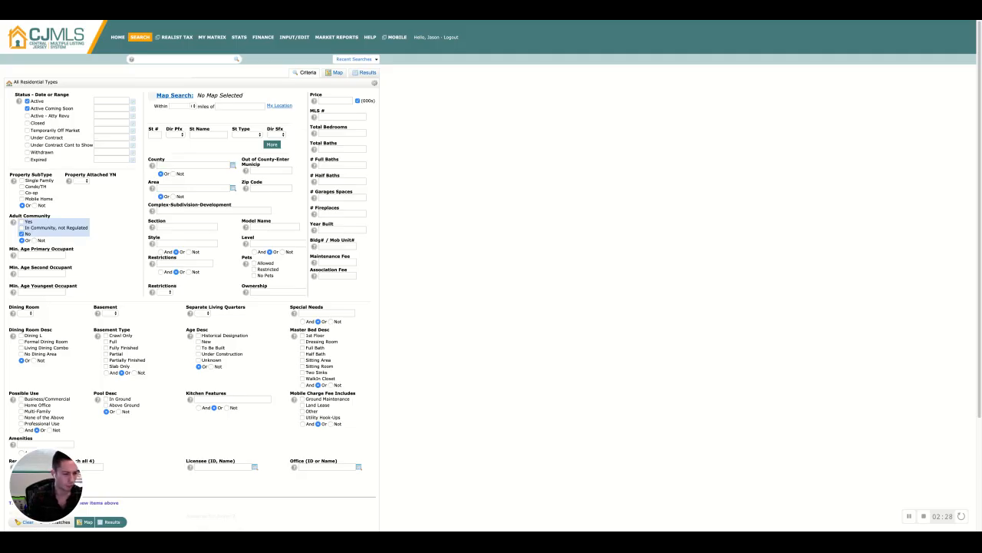
Examine the map radius, area, section, style, restrictions and level search fields and their option lists
{"action": "left_click", "coordinate": [240, 107]}
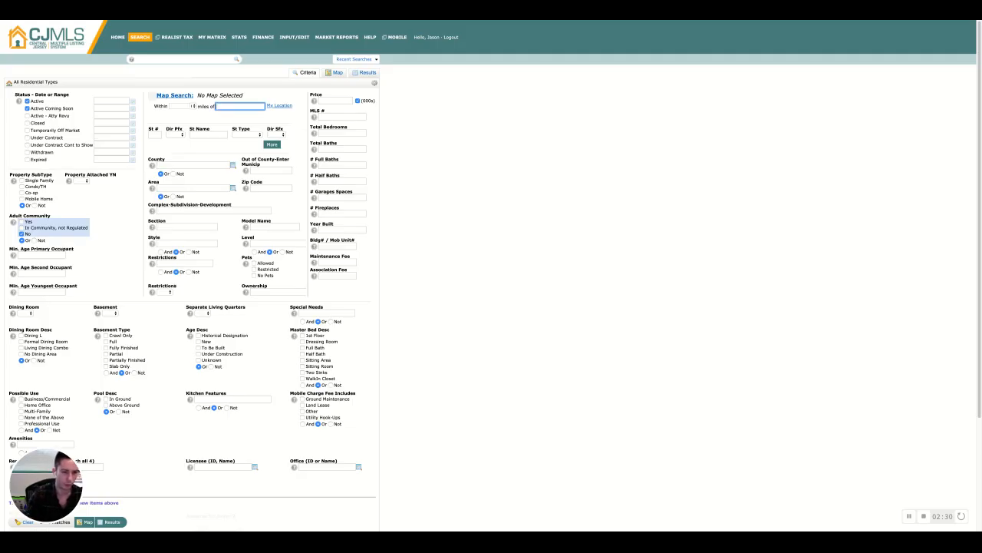
{"action": "left_click", "coordinate": [194, 106]}
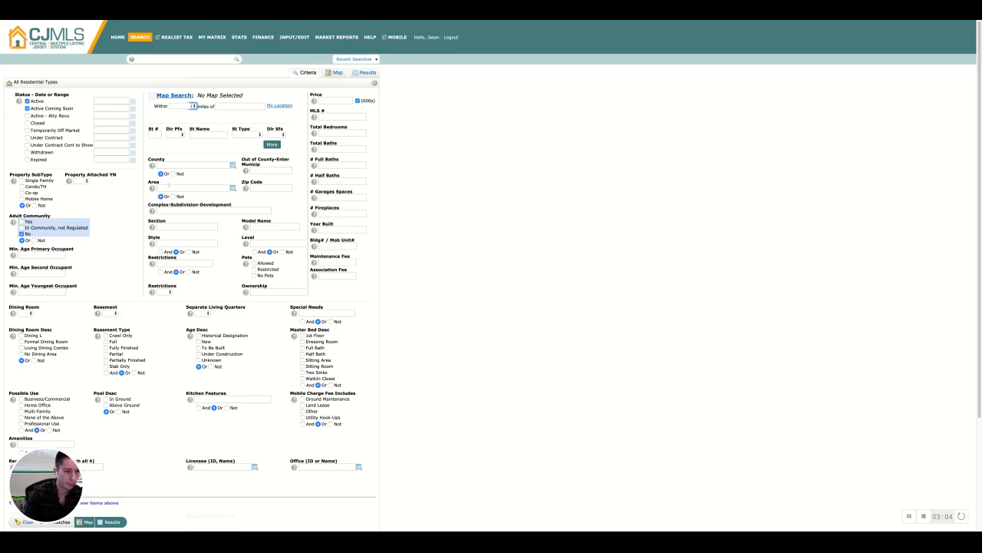
{"action": "left_click", "coordinate": [191, 188]}
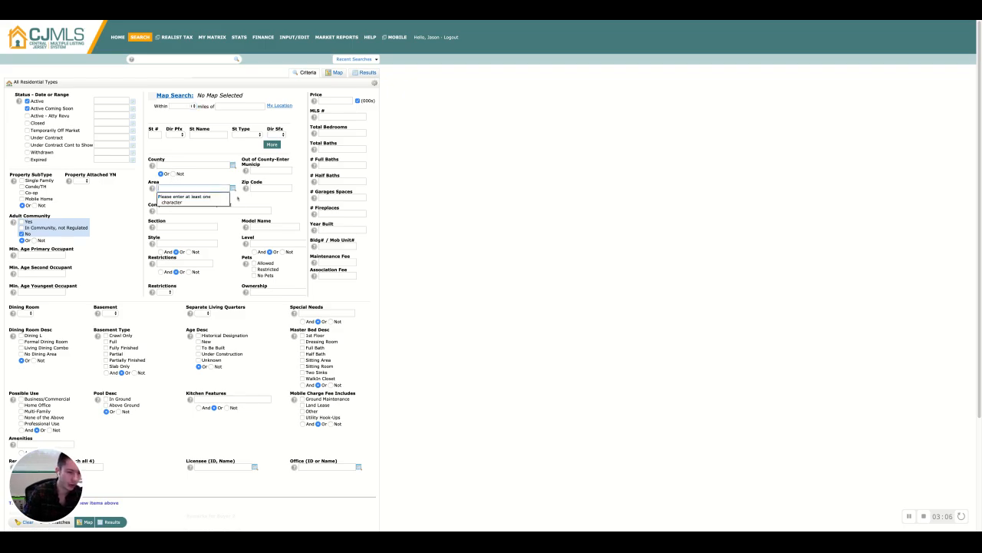
{"action": "left_click", "coordinate": [255, 204]}
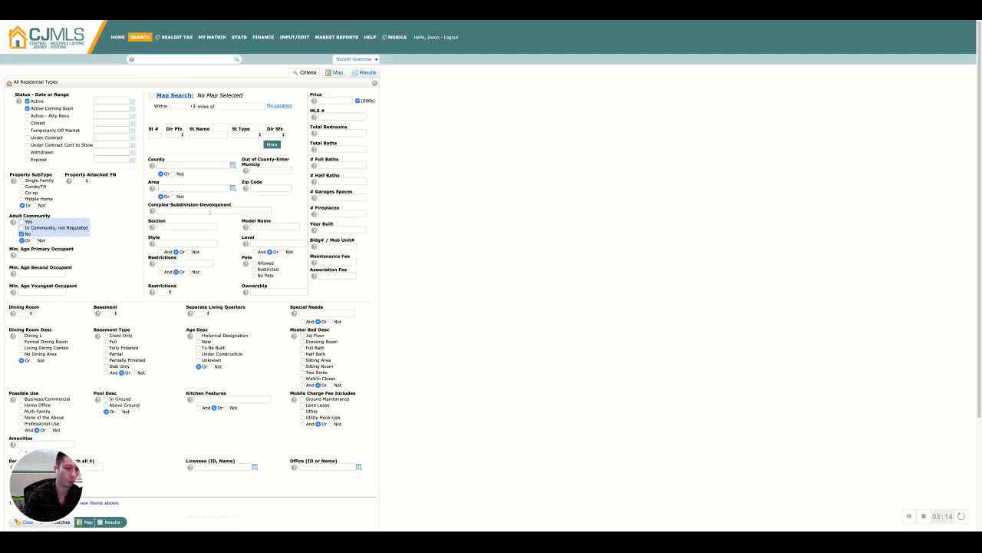
{"action": "left_click", "coordinate": [169, 227]}
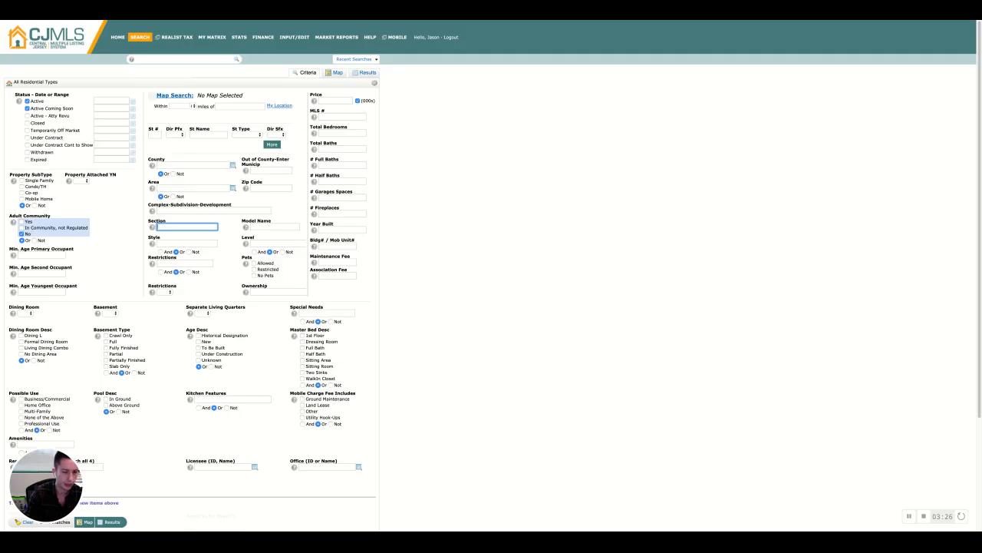
{"action": "left_click", "coordinate": [169, 241]}
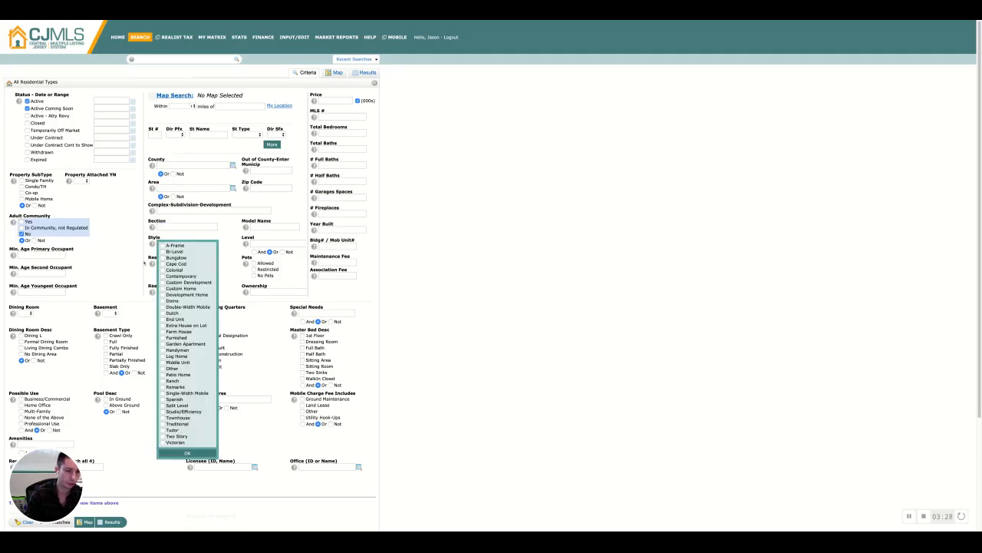
{"action": "left_click", "coordinate": [147, 262]}
{"action": "left_click", "coordinate": [177, 264]}
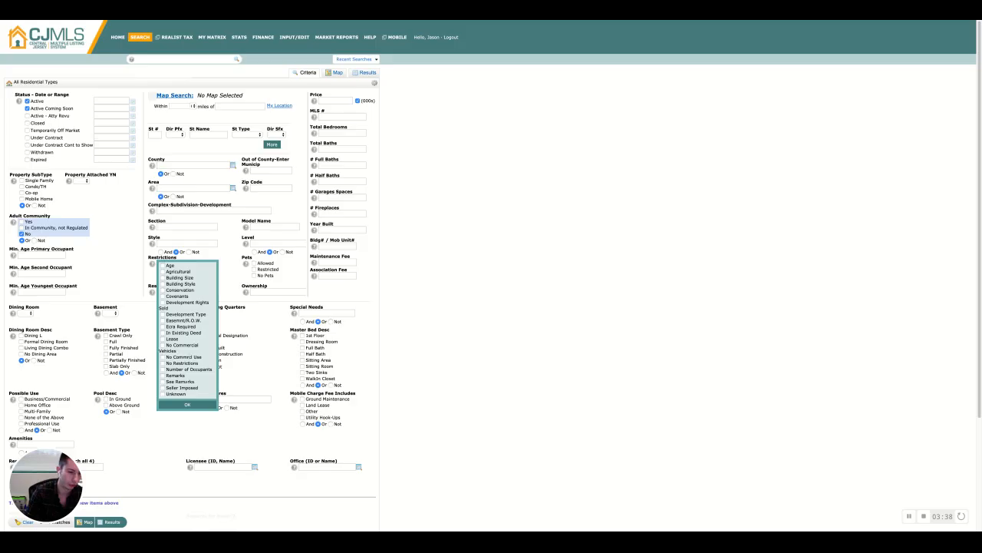
{"action": "left_click", "coordinate": [262, 339]}
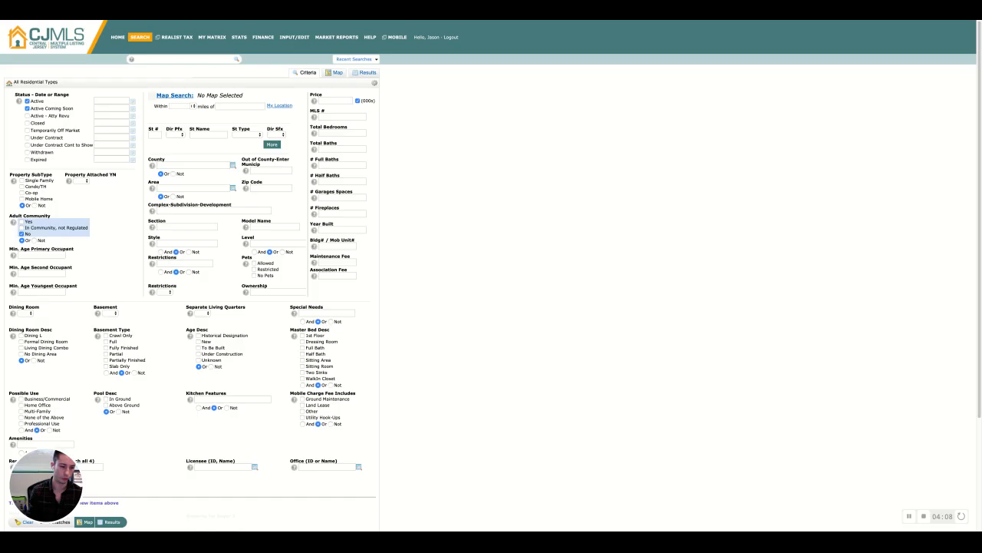
{"action": "left_click", "coordinate": [270, 242]}
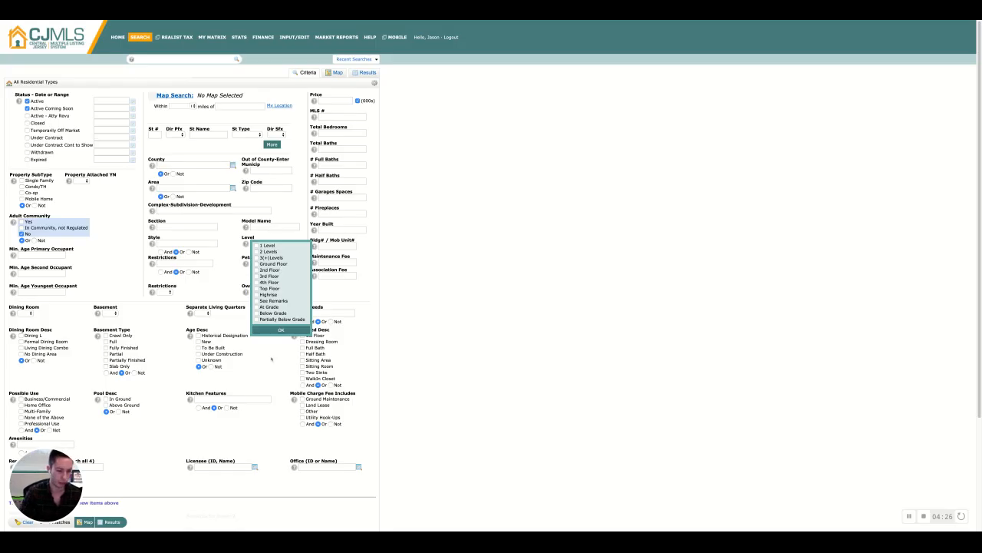
{"action": "left_click", "coordinate": [271, 358]}
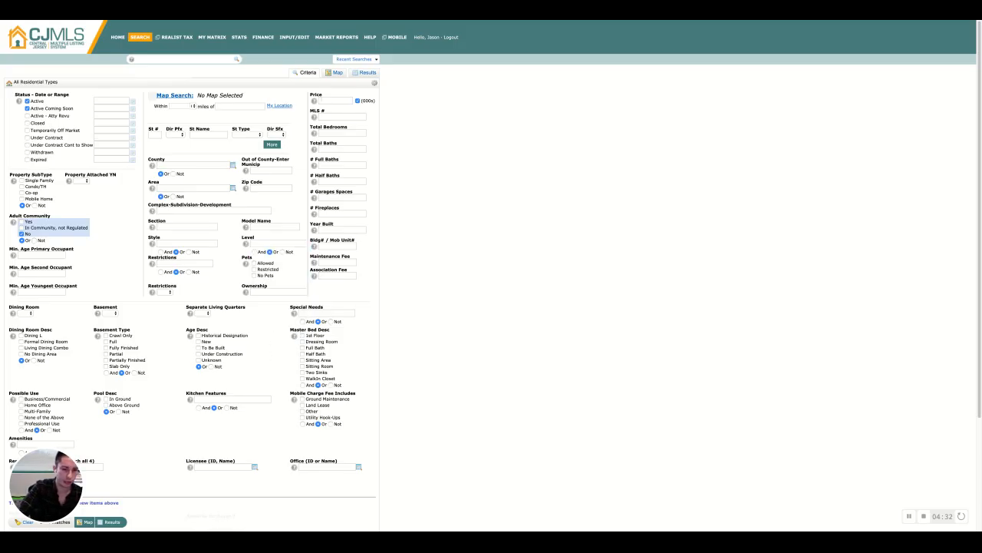
Count the listings matching the current criteria and return to the search form
{"action": "left_click", "coordinate": [323, 101]}
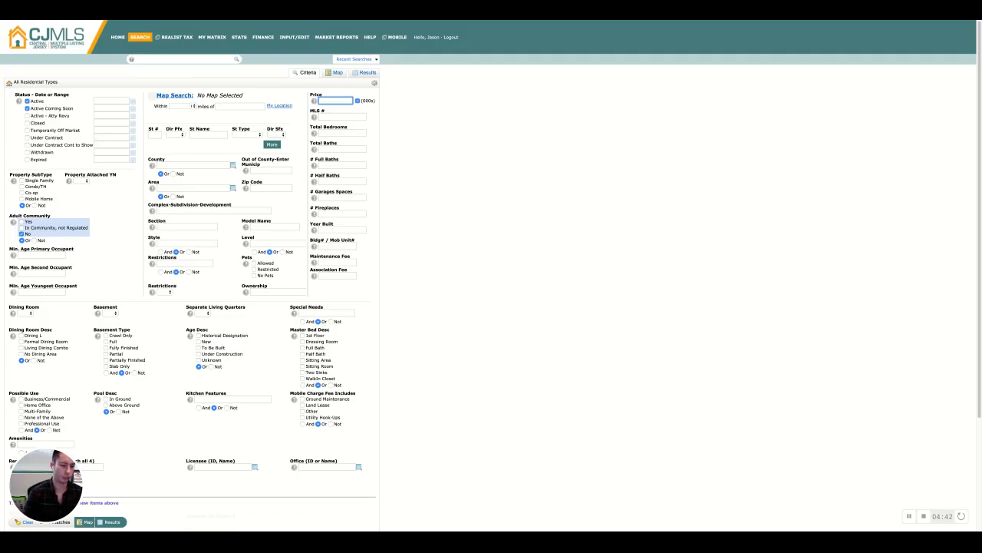
{"action": "scroll", "coordinate": [295, 79], "scroll_direction": "down", "scroll_amount": 1}
{"action": "key", "text": "Tab"}
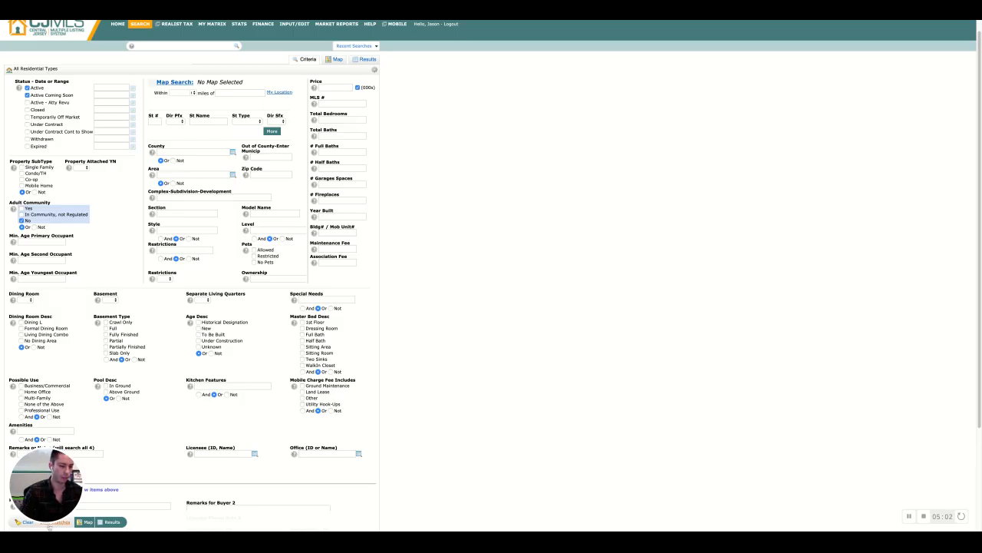
{"action": "left_click", "coordinate": [50, 525]}
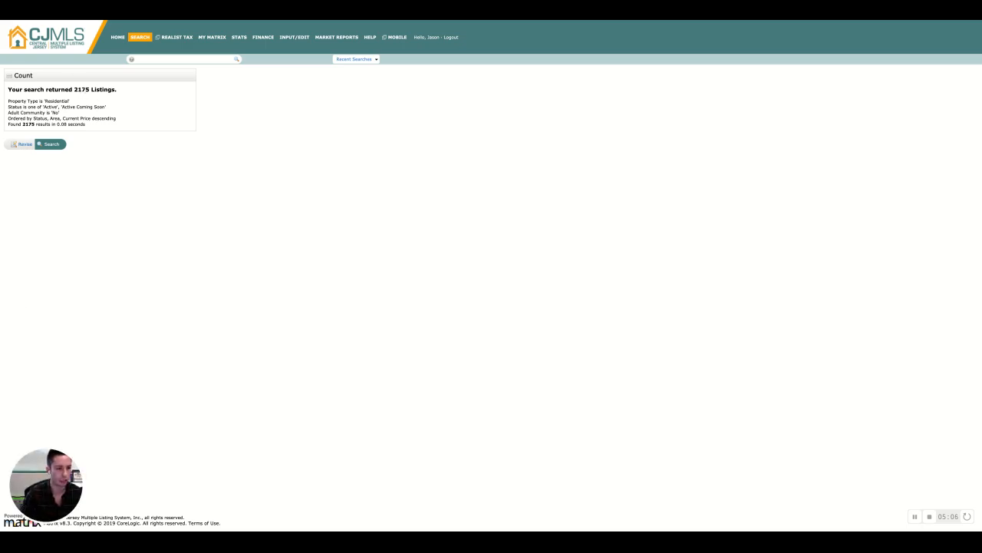
{"action": "left_click", "coordinate": [6, 21]}
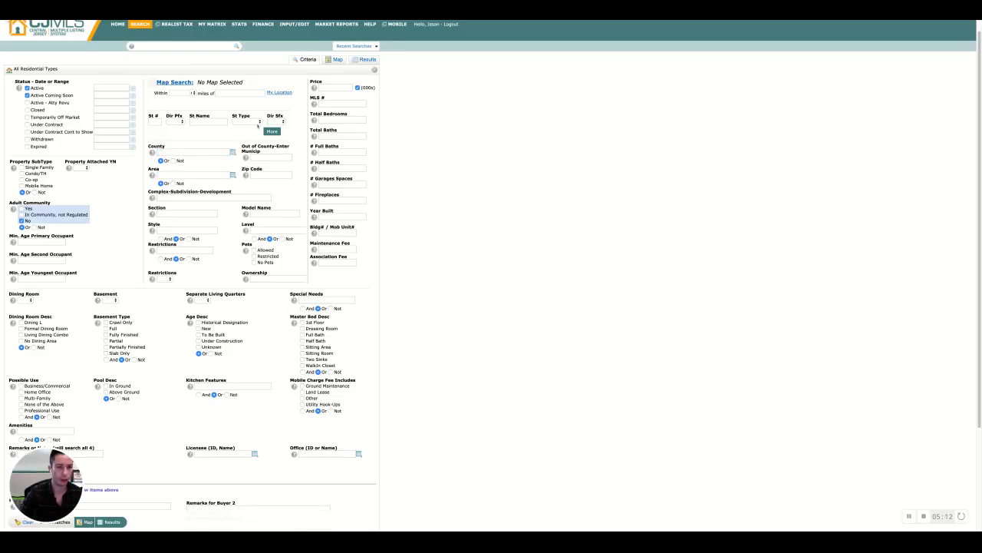
Set the price criterion to 250- and count the matching listings, returning to the search form
{"action": "left_click", "coordinate": [340, 89]}
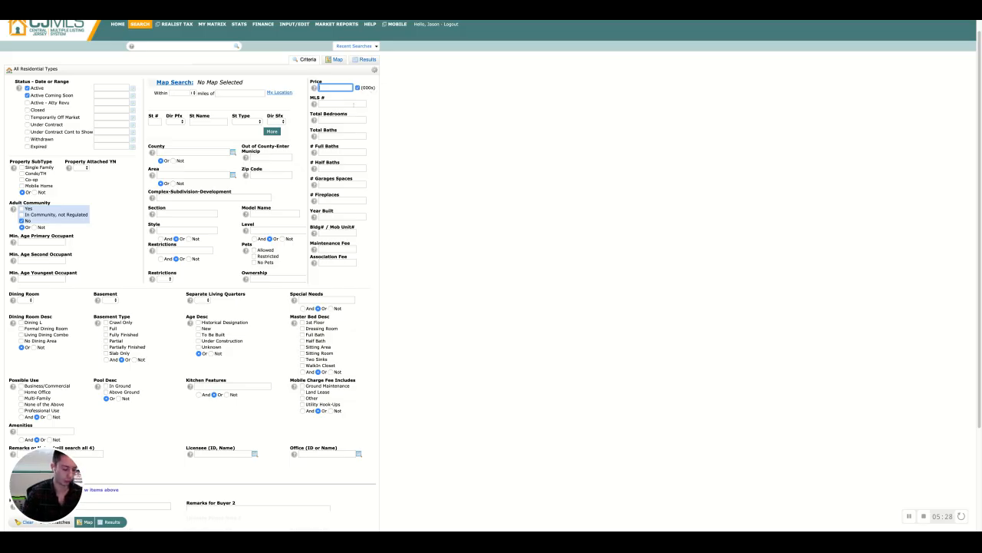
{"action": "type", "text": "250"}
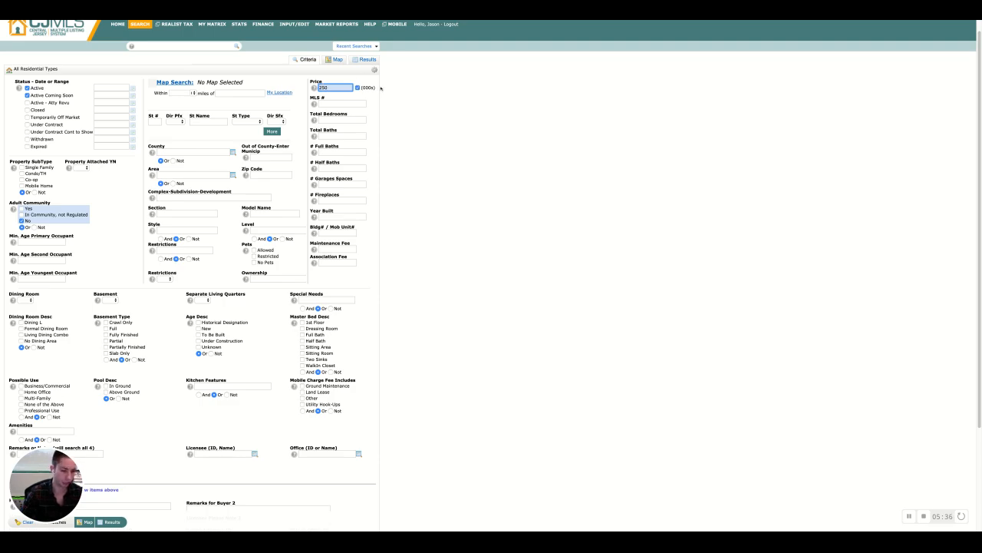
{"action": "left_click", "coordinate": [428, 156]}
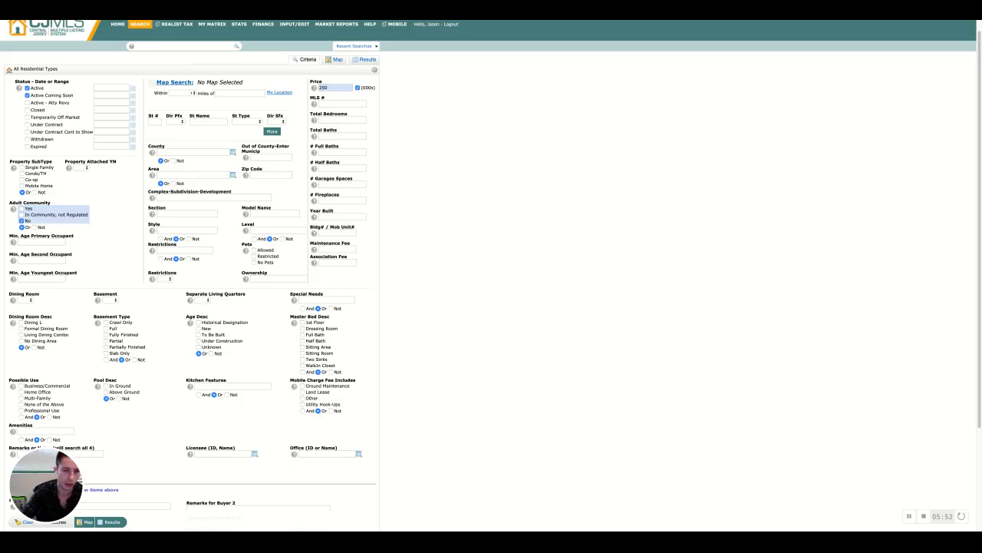
{"action": "left_click", "coordinate": [338, 87]}
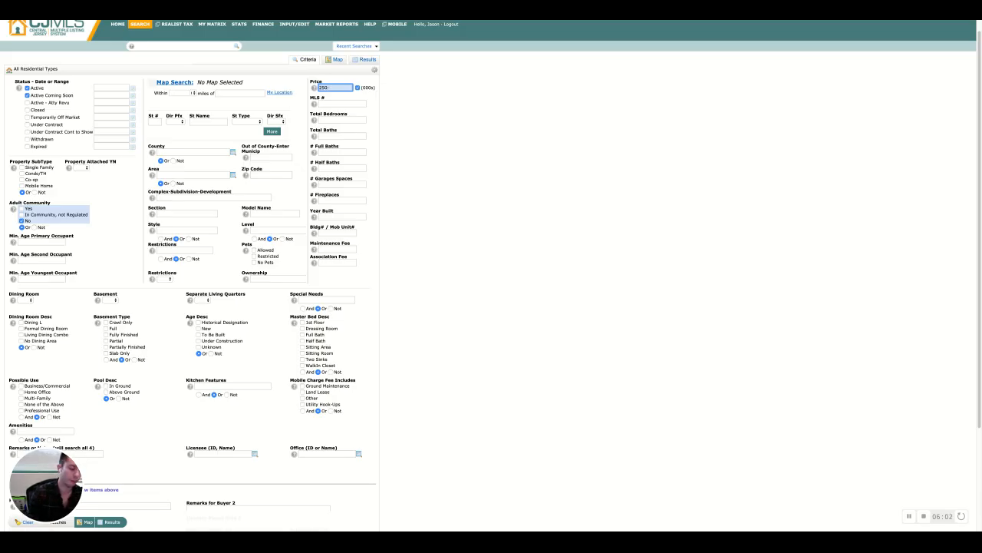
{"action": "left_click", "coordinate": [375, 159]}
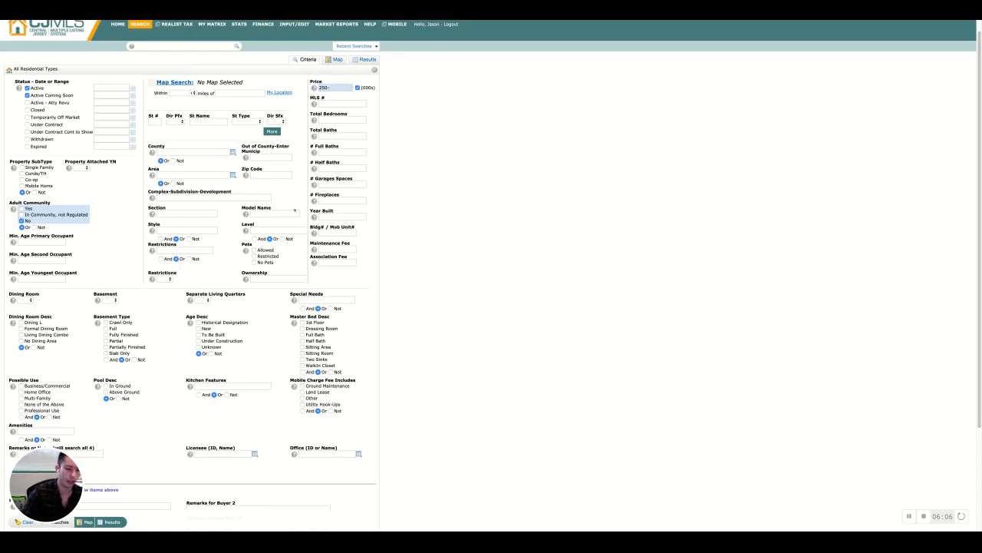
{"action": "left_click", "coordinate": [60, 522]}
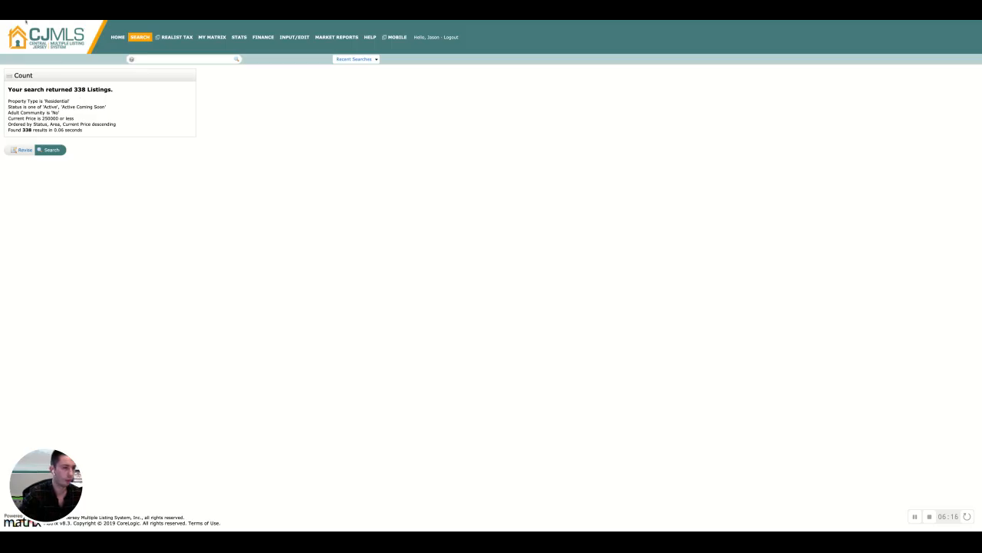
{"action": "left_click", "coordinate": [26, 21]}
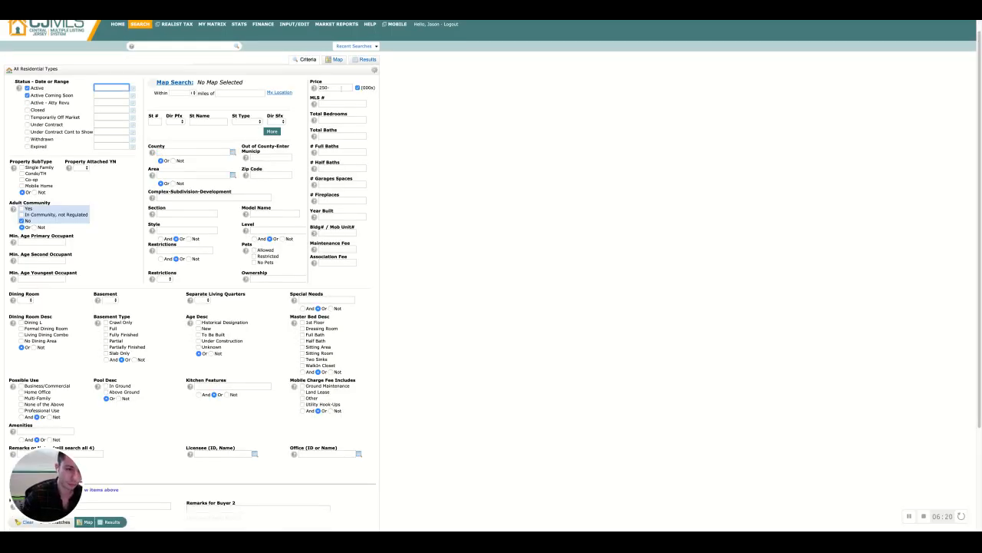
Change the price criterion to 250+ and count the matching listings
{"action": "left_click", "coordinate": [340, 88]}
{"action": "double_click", "coordinate": [340, 89]}
{"action": "key", "text": "BackSpace"}
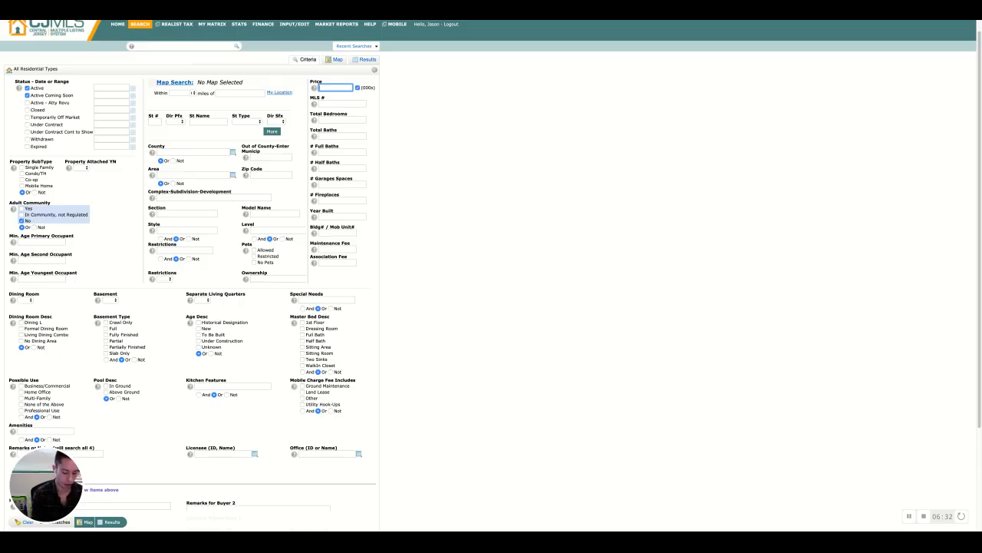
{"action": "type", "text": "250+"}
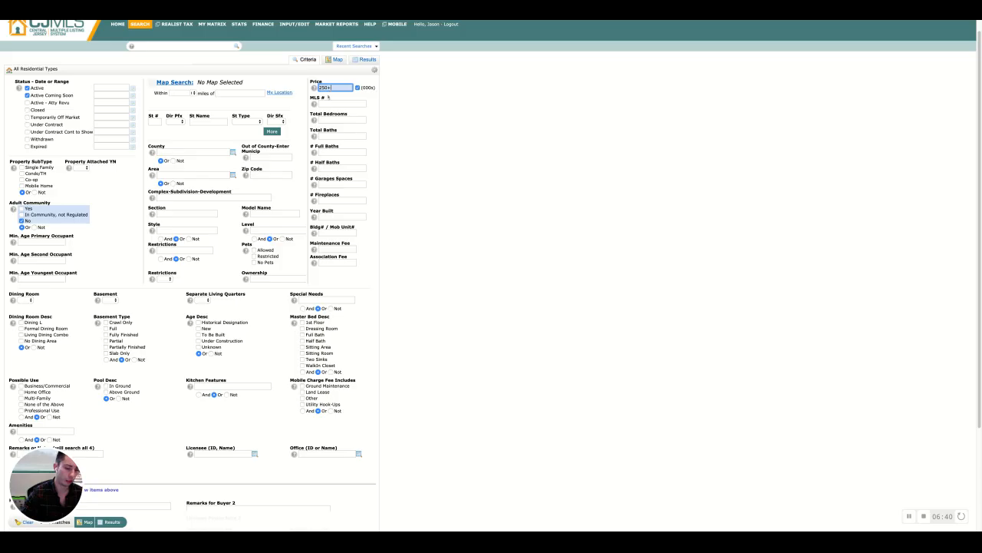
{"action": "left_click", "coordinate": [60, 522]}
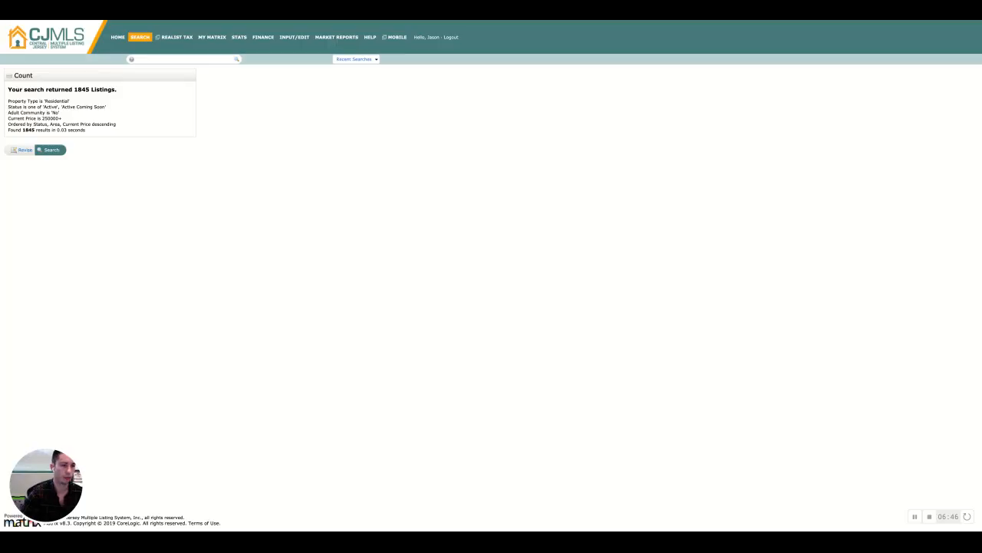
Revise the search, set the price range to 300-350 and count the matching listings
{"action": "left_click", "coordinate": [25, 149]}
{"action": "left_click", "coordinate": [335, 87]}
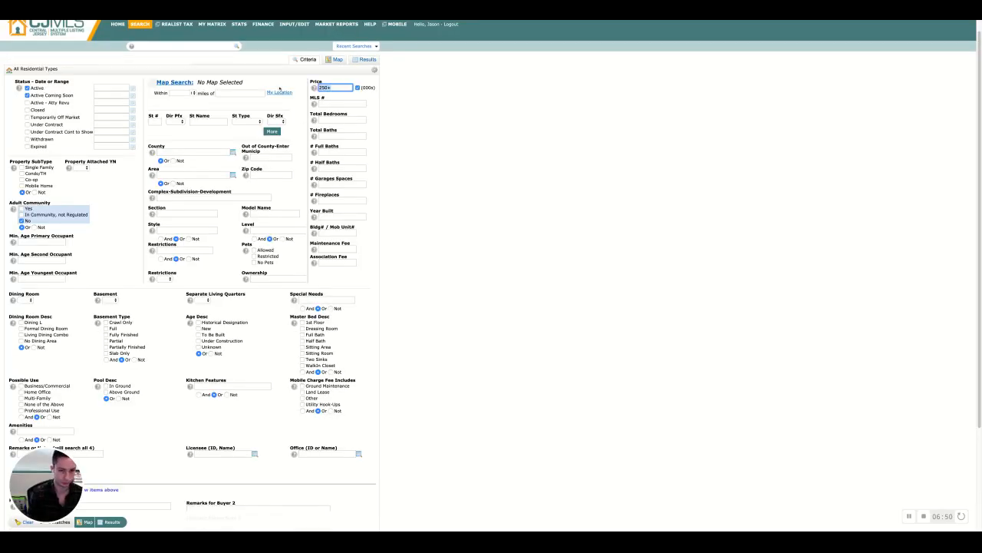
{"action": "key", "text": "BackSpace"}
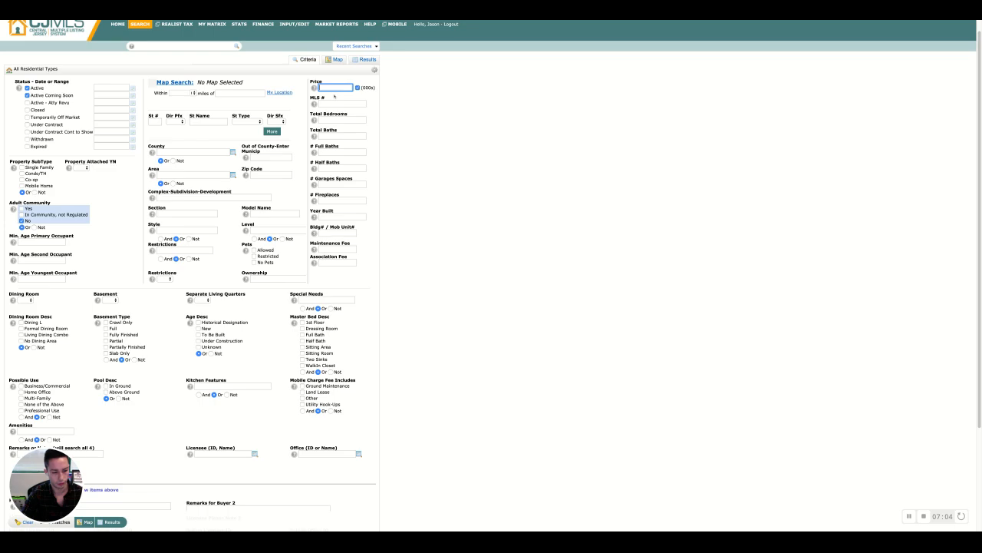
{"action": "type", "text": "300-3"}
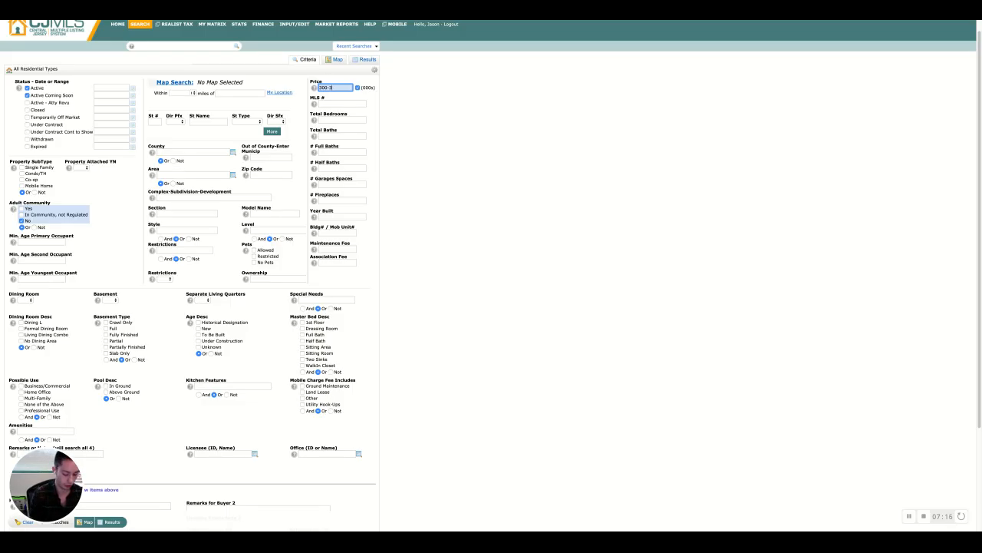
{"action": "type", "text": "0"}
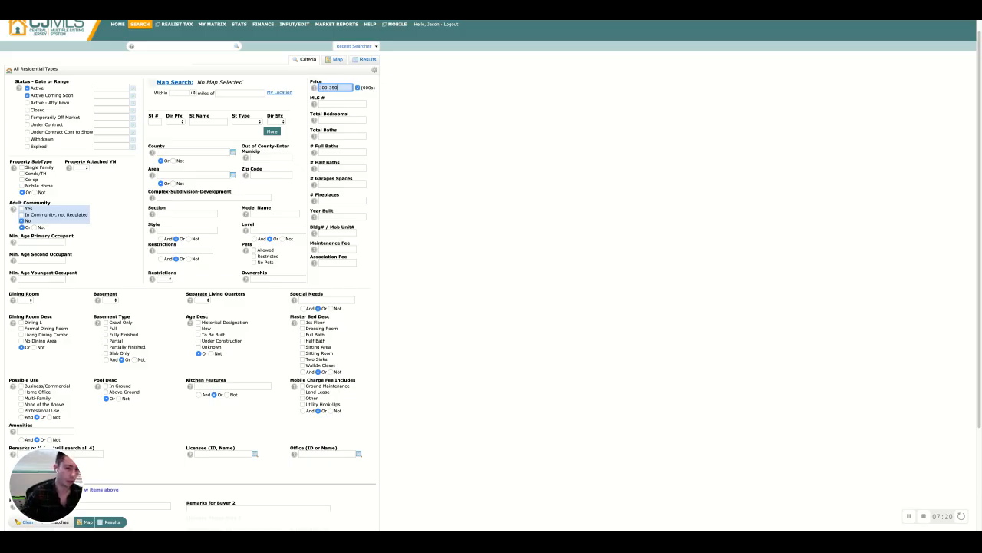
{"action": "left_click", "coordinate": [61, 521]}
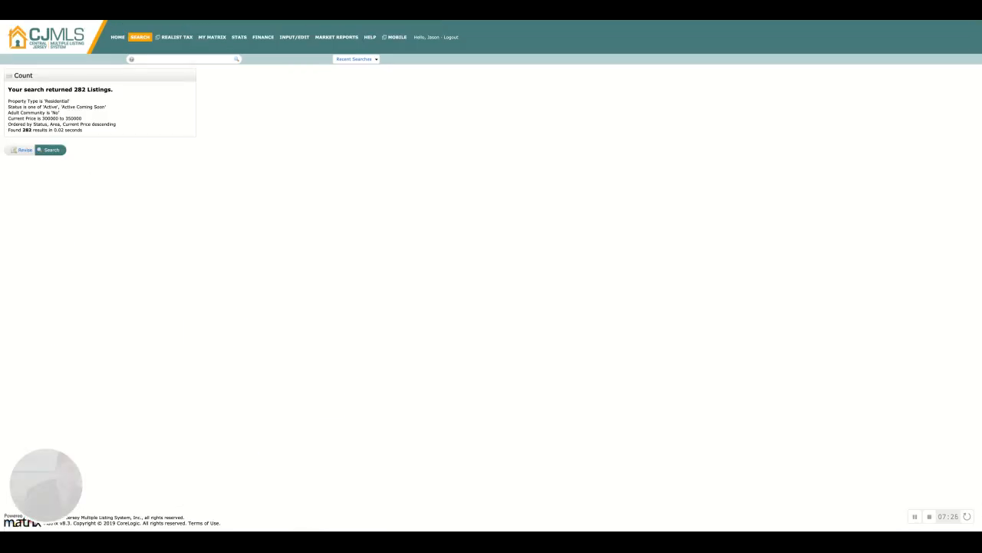
Return to the search form and set total bedrooms to 3+
{"action": "key", "text": "alt+Left"}
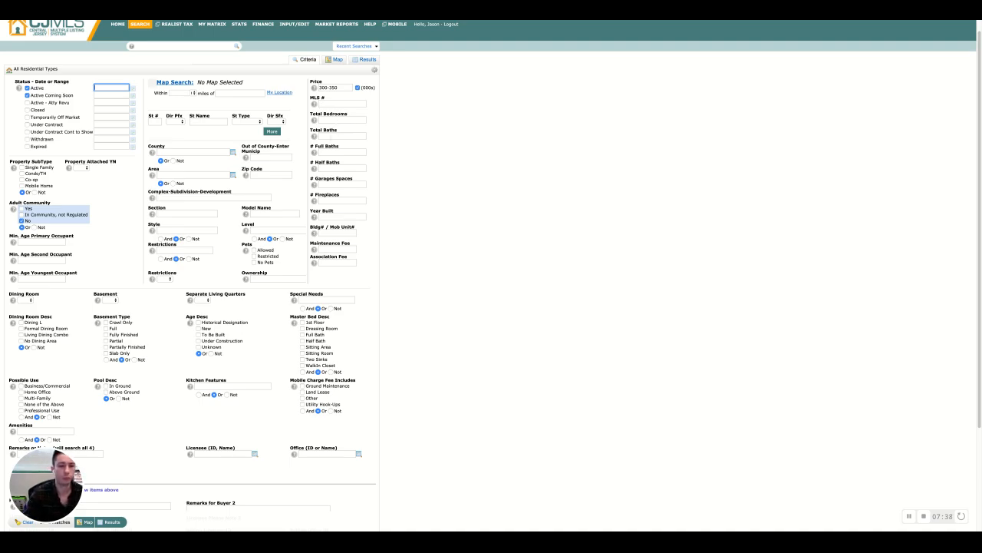
{"action": "left_click", "coordinate": [338, 120]}
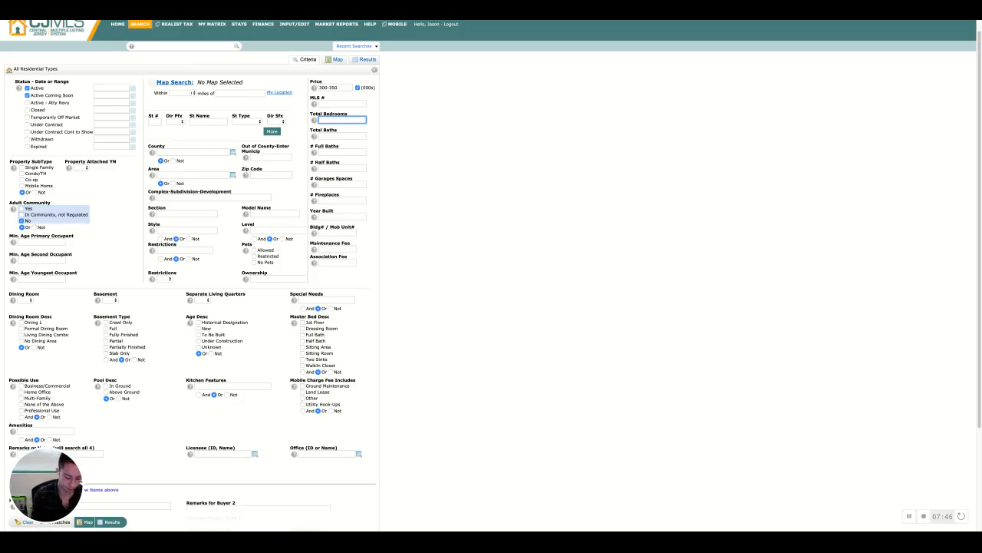
{"action": "type", "text": "3+"}
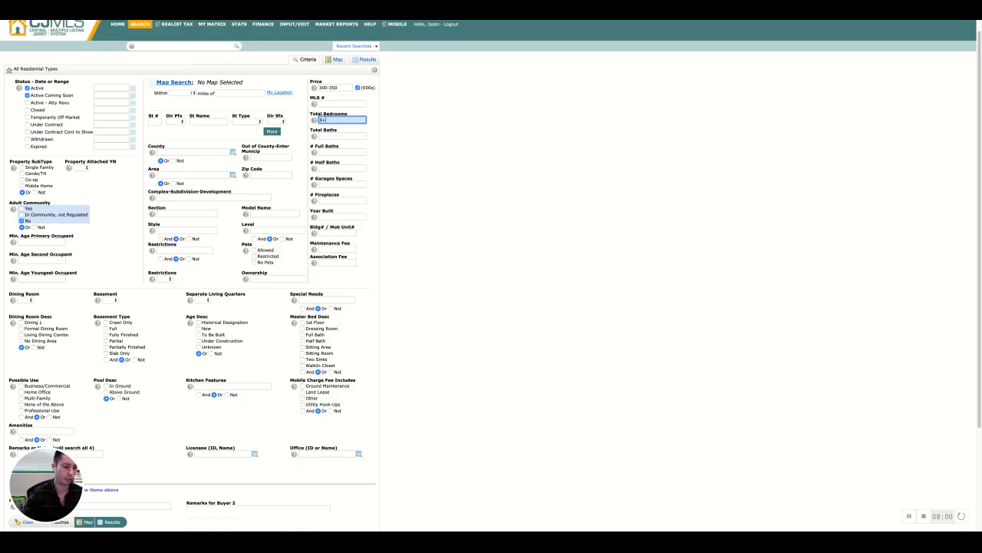
Set the total baths criterion to 3+ in the search form
{"action": "left_click", "coordinate": [346, 135]}
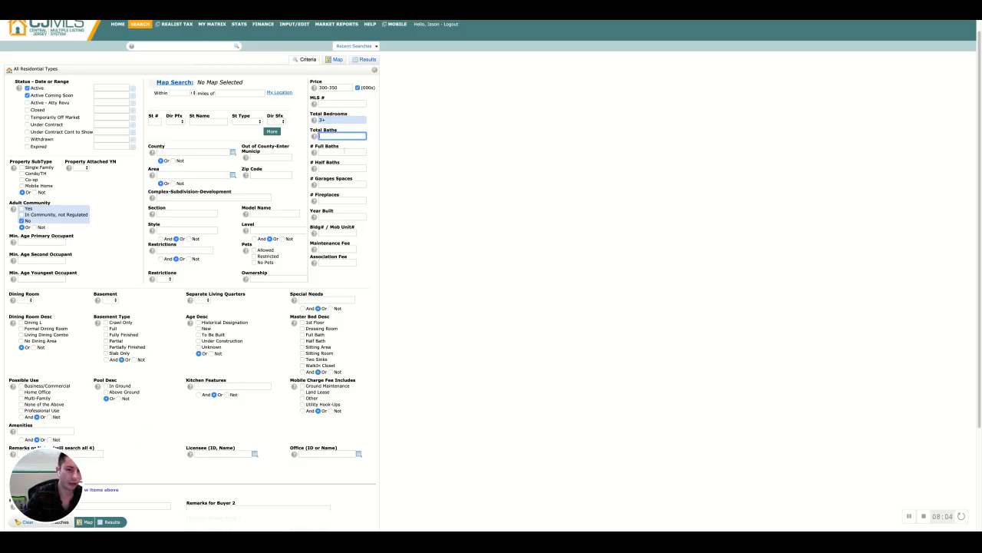
{"action": "left_click", "coordinate": [342, 152]}
{"action": "left_click", "coordinate": [343, 168]}
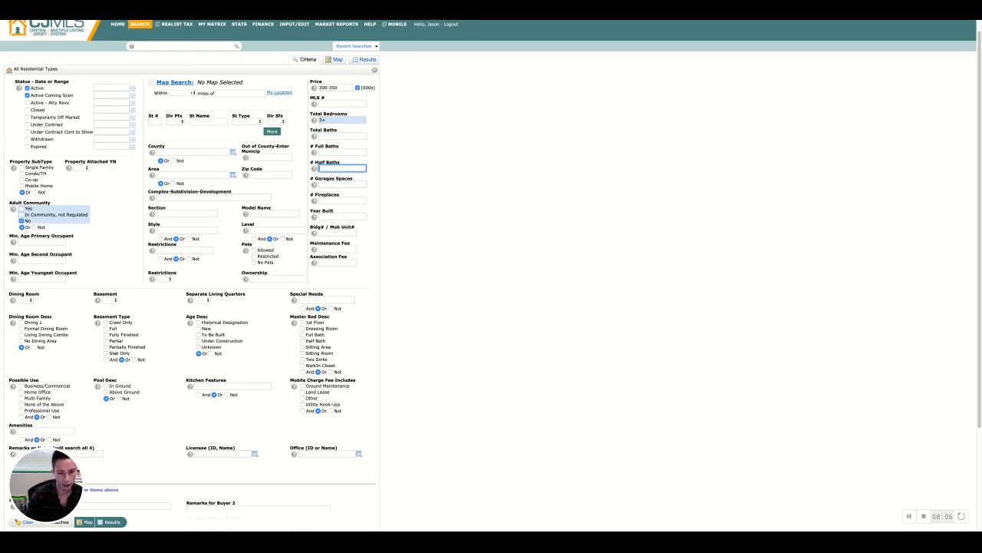
{"action": "left_click", "coordinate": [346, 152]}
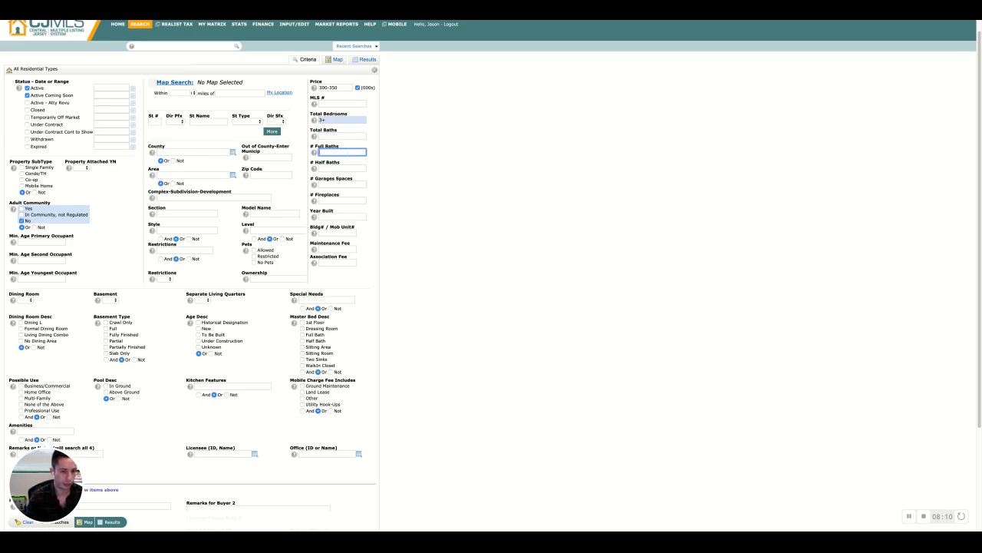
{"action": "left_click", "coordinate": [344, 135]}
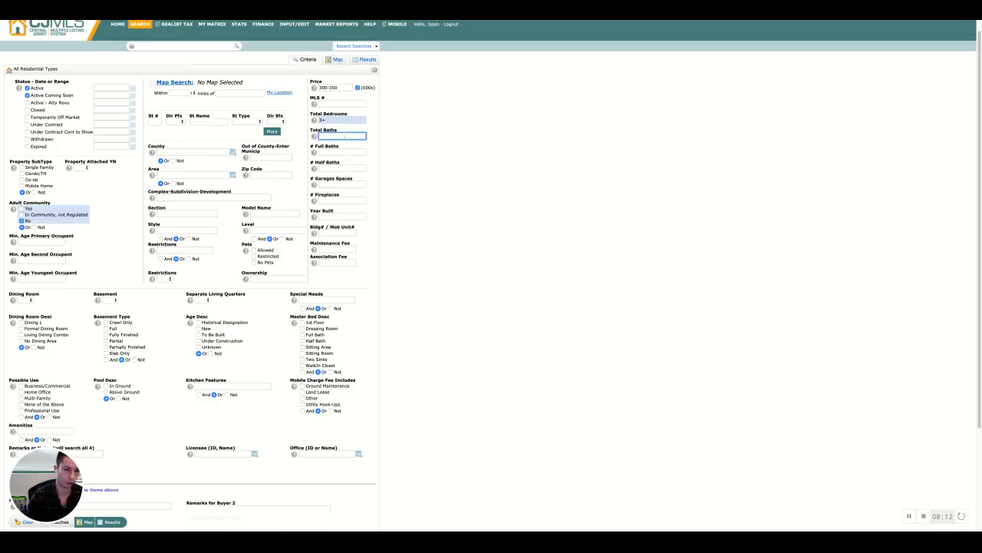
{"action": "type", "text": "1+"}
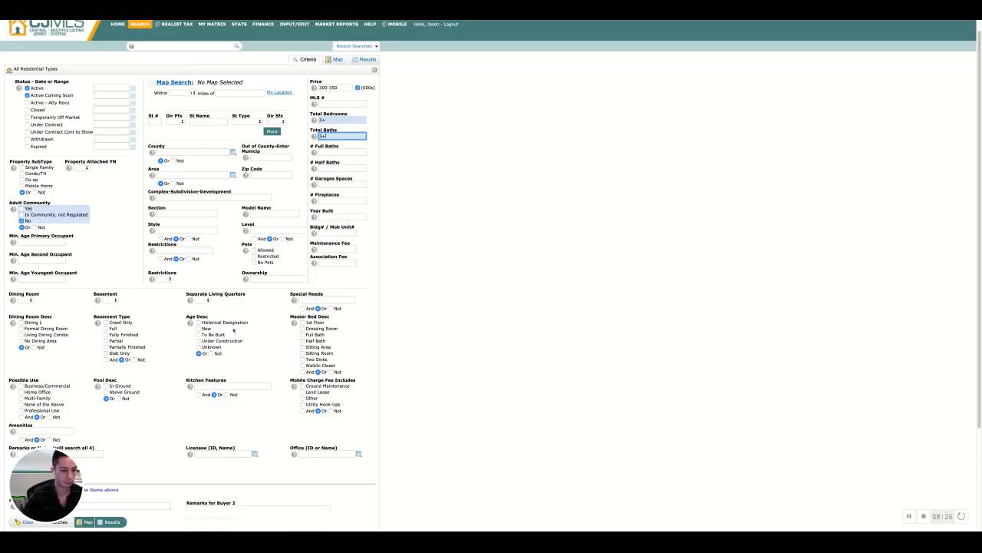
{"action": "left_click", "coordinate": [59, 523]}
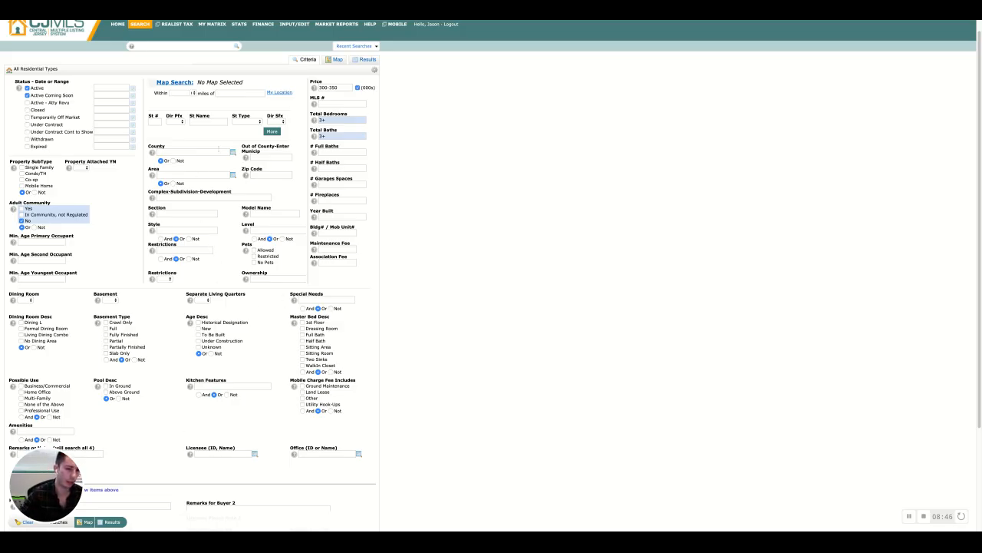
Add the 1204 - East Brunswick area to the search and count the matching listings
{"action": "left_click", "coordinate": [220, 175]}
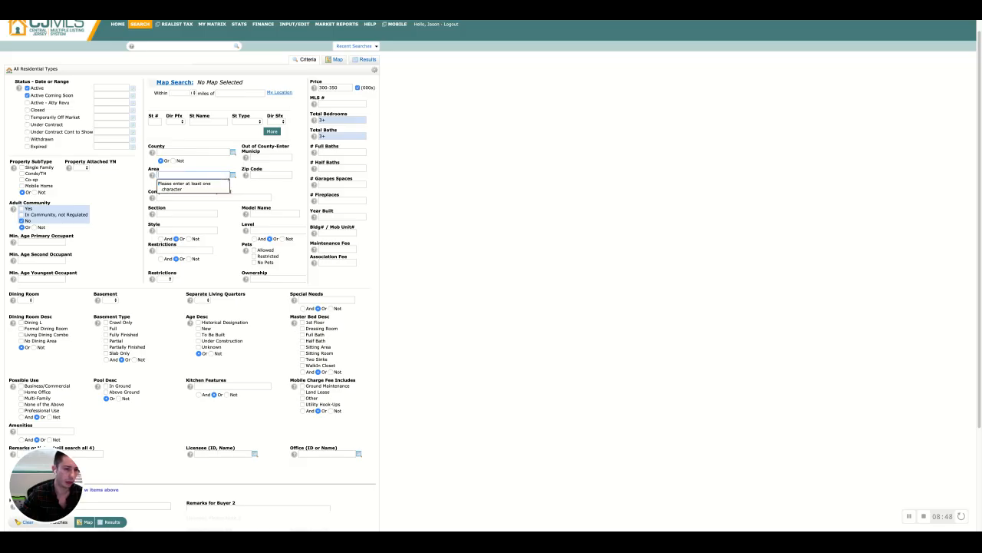
{"action": "left_click", "coordinate": [232, 175]}
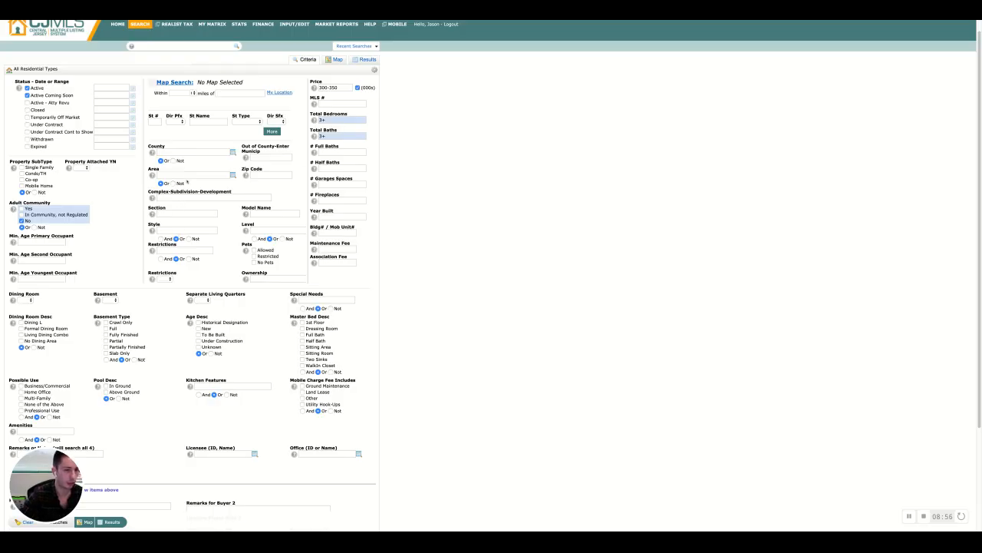
{"action": "left_click", "coordinate": [187, 175]}
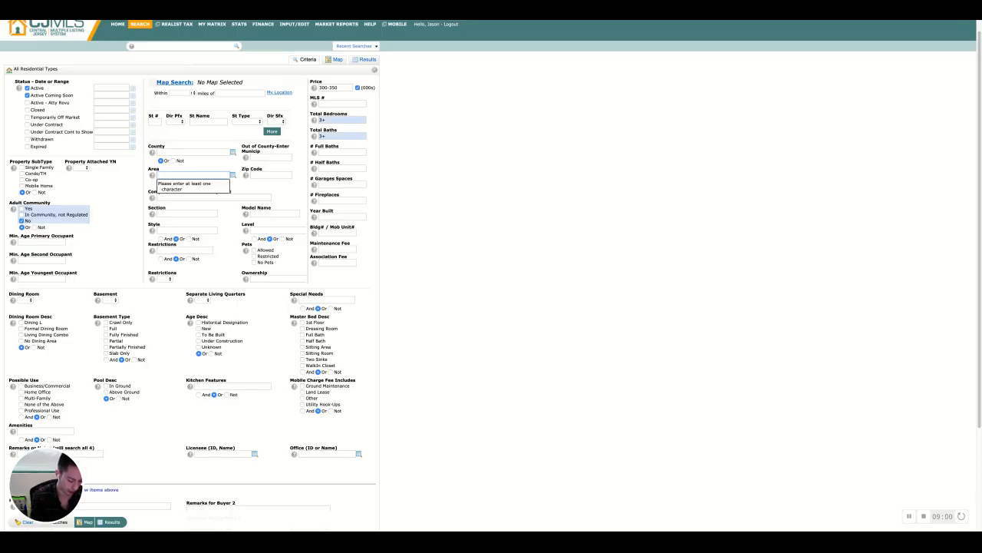
{"action": "type", "text": "east bruns"}
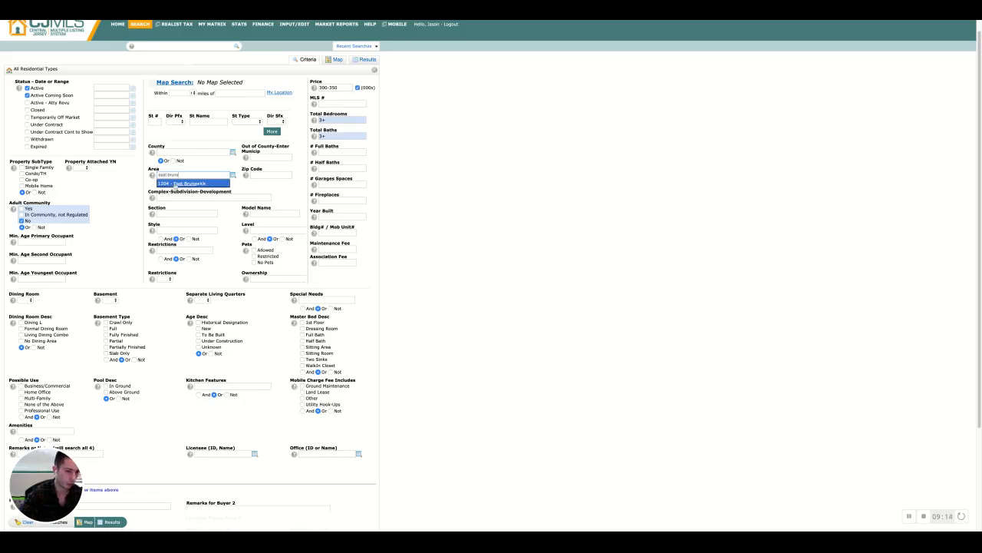
{"action": "left_click", "coordinate": [175, 184]}
{"action": "left_click", "coordinate": [250, 195]}
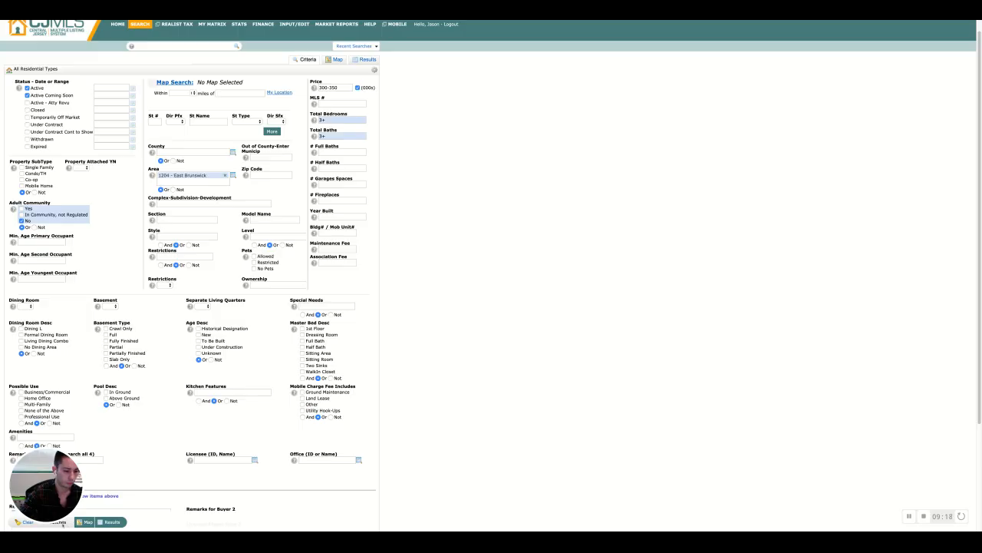
{"action": "left_click", "coordinate": [65, 527]}
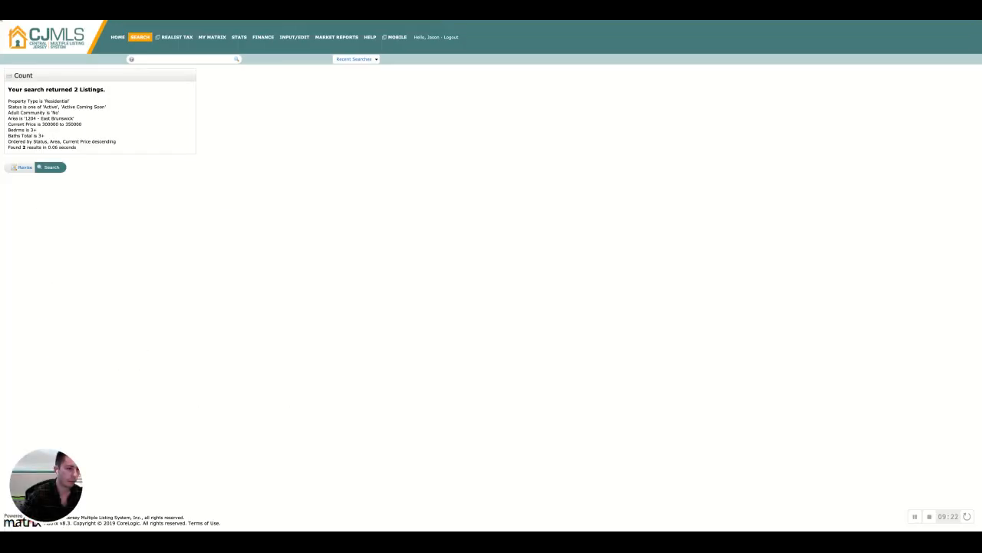
Return to the search form, open the results list and scroll through the listings
{"action": "left_click", "coordinate": [24, 167]}
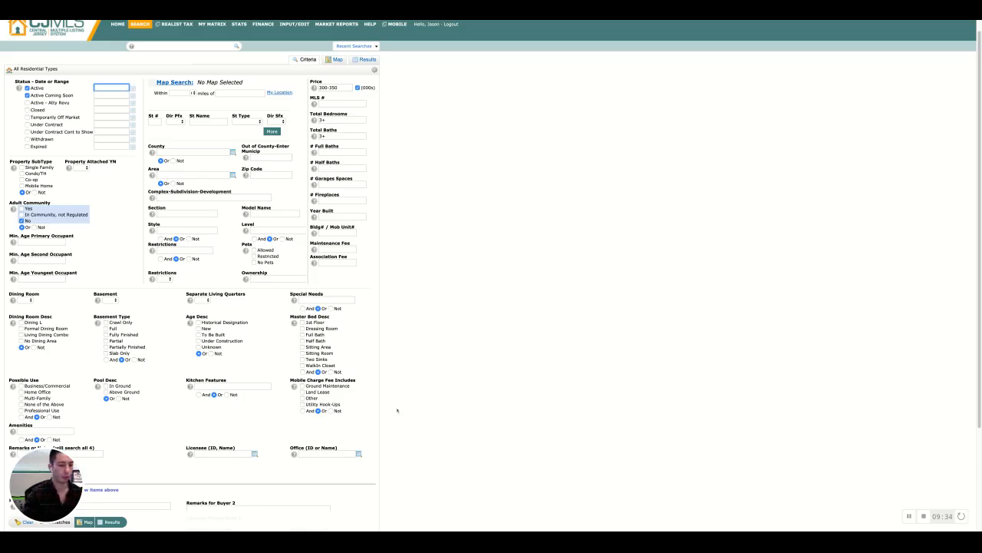
{"action": "left_click", "coordinate": [106, 525]}
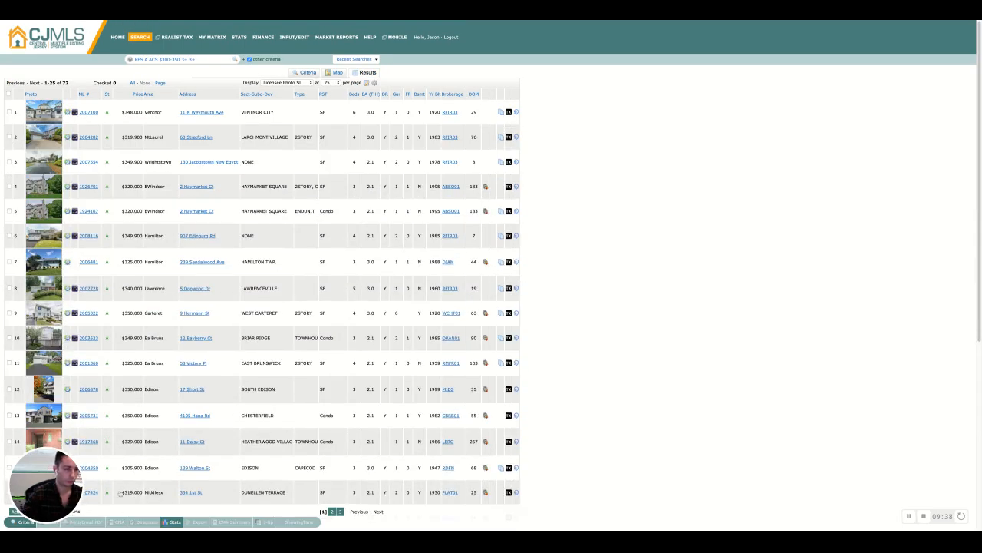
{"action": "scroll", "coordinate": [152, 272], "scroll_direction": "down", "scroll_amount": 4}
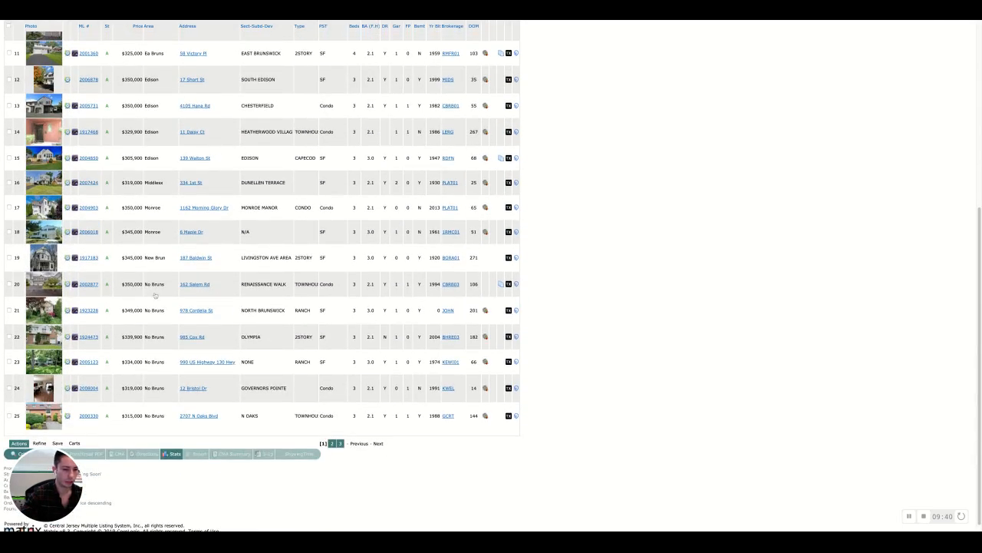
{"action": "scroll", "coordinate": [154, 295], "scroll_direction": "up", "scroll_amount": 5}
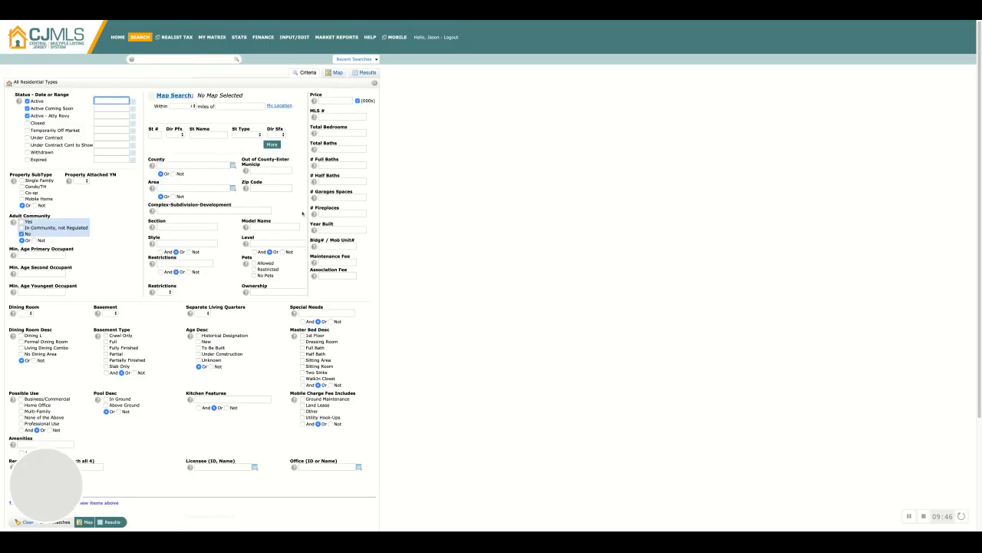
Set the price range to 300-350 and uncheck the Active - Atty Revu status
{"action": "left_click", "coordinate": [335, 101]}
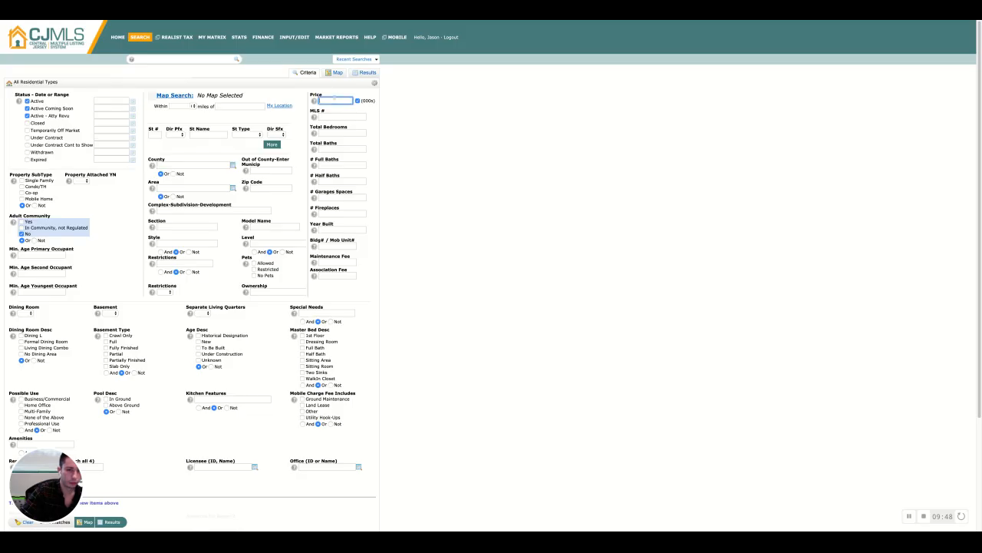
{"action": "type", "text": "350-"}
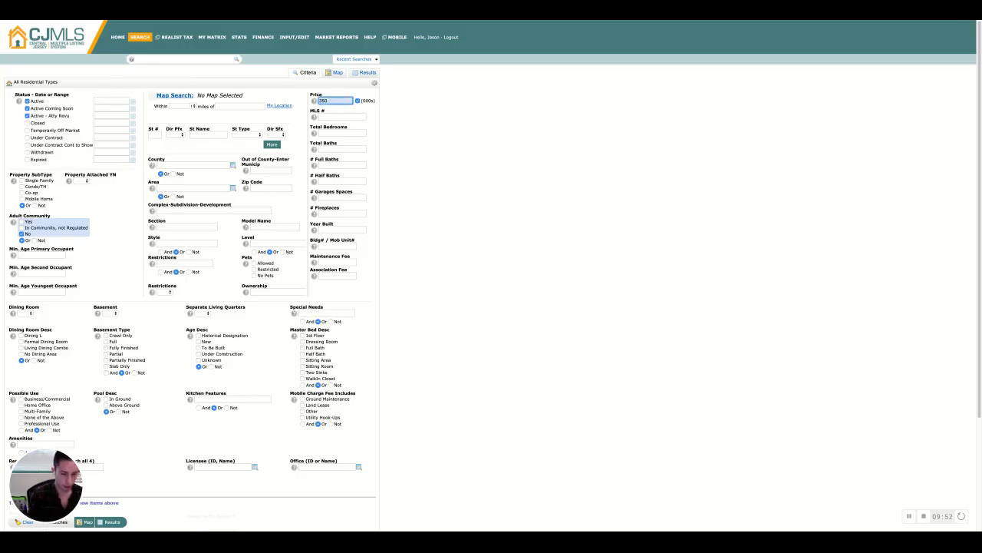
{"action": "key", "text": "BackSpace"}
{"action": "key", "text": "BackSpace"}
{"action": "key", "text": "BackSpace"}
{"action": "key", "text": "BackSpace"}
{"action": "type", "text": "300-350"}
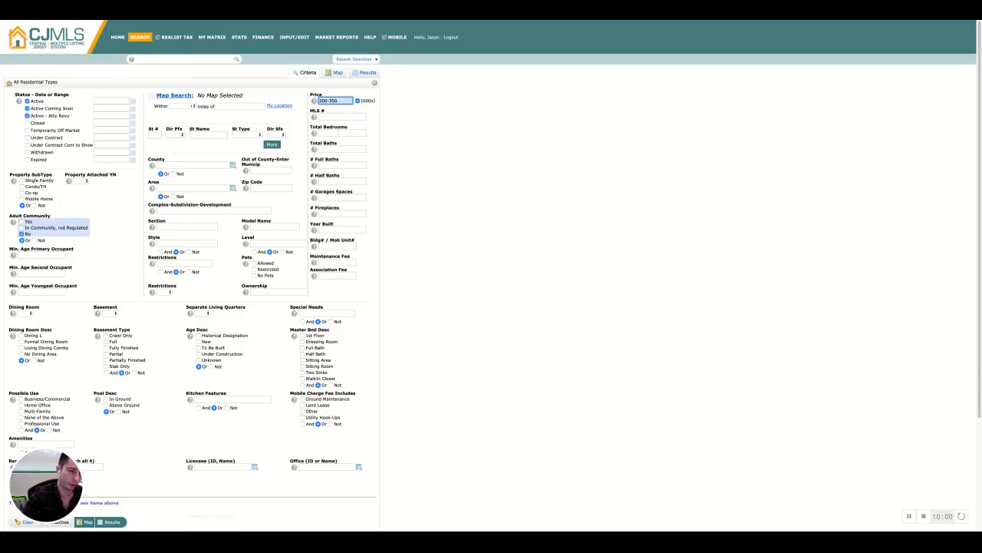
{"action": "left_click", "coordinate": [27, 115]}
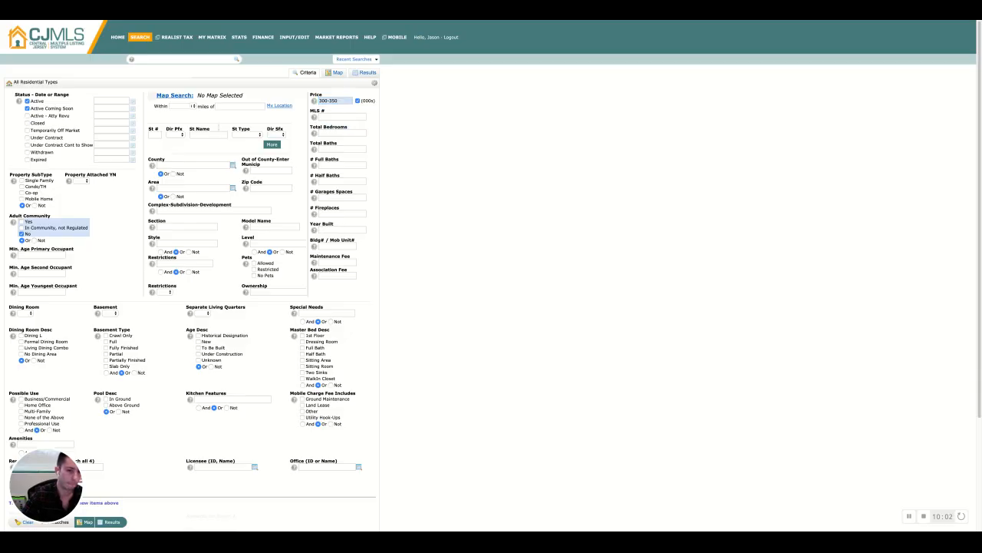
Set total bedrooms and total baths to 3+ each
{"action": "left_click", "coordinate": [357, 134]}
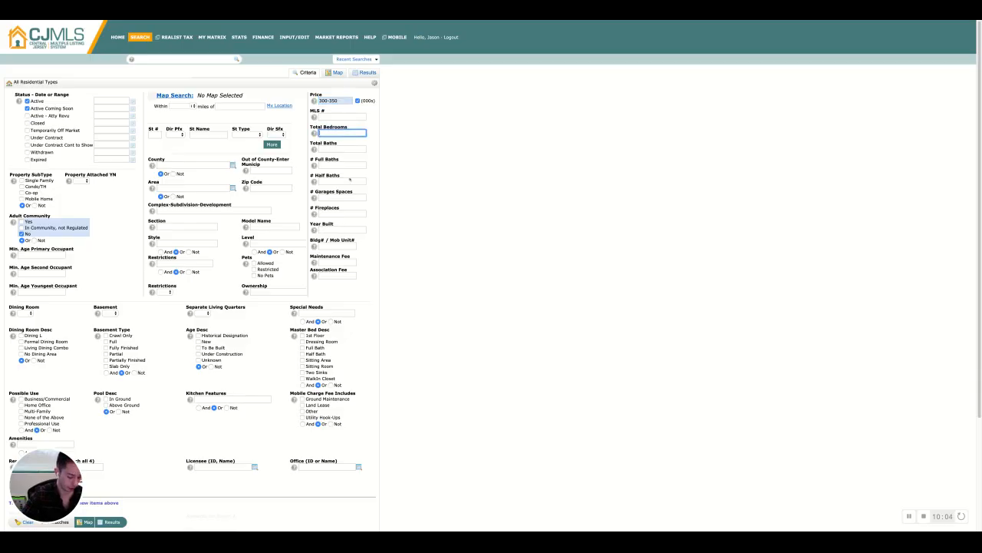
{"action": "type", "text": "3+"}
{"action": "key", "text": "Tab"}
{"action": "type", "text": "2"}
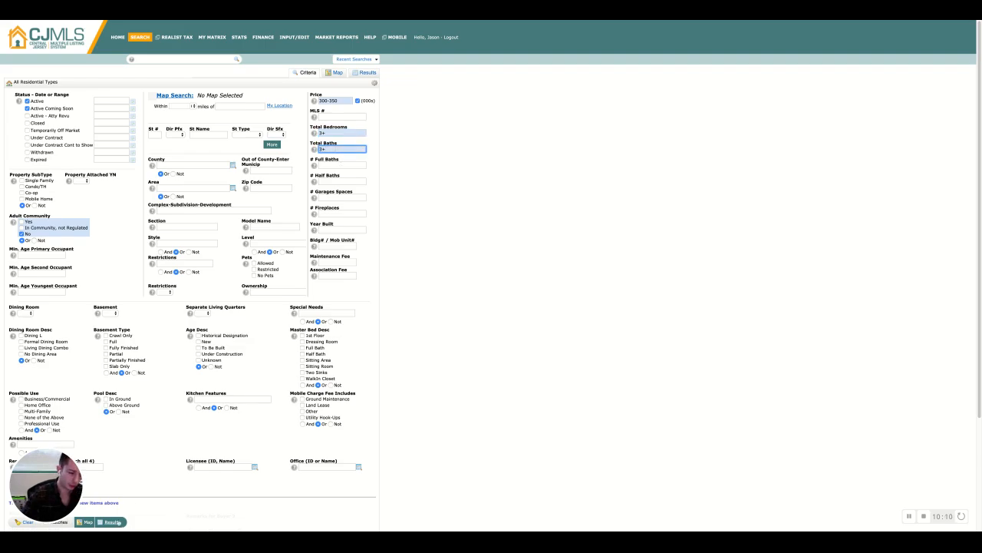
Add the 1204 - East Brunswick area and view the matching listings
{"action": "left_click", "coordinate": [181, 188]}
{"action": "type", "text": "east brun"}
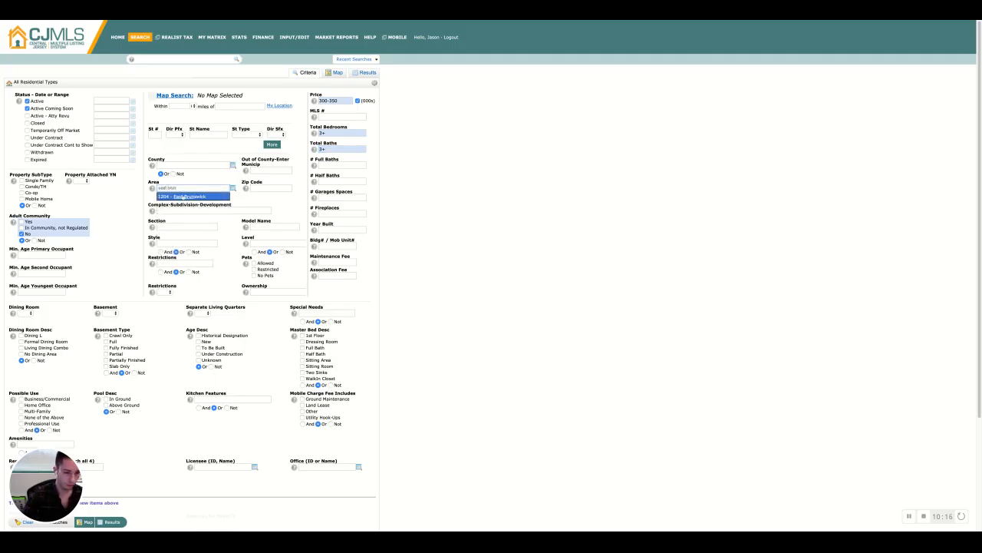
{"action": "left_click", "coordinate": [182, 197]}
{"action": "left_click", "coordinate": [112, 522]}
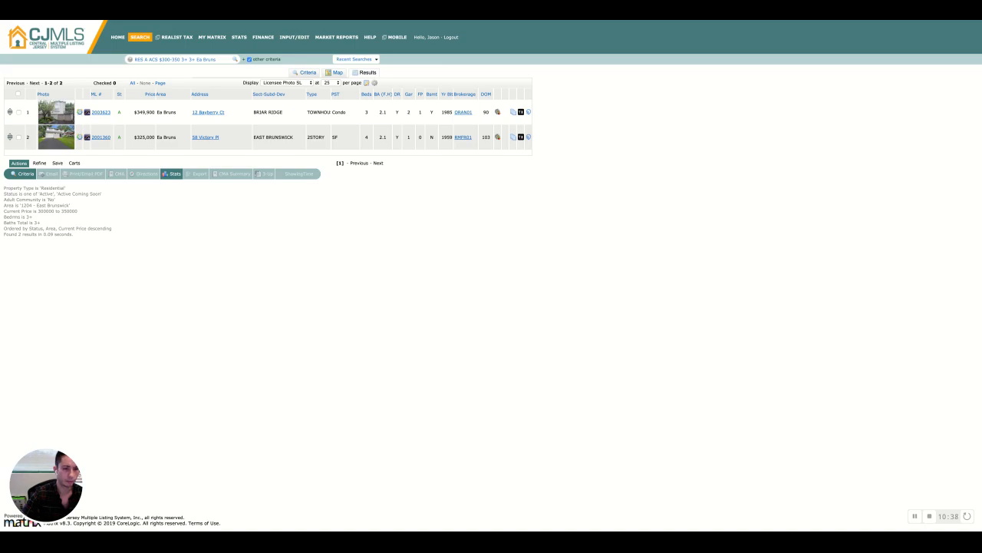
Add South River, Spotswood and both Monroe areas to the area criterion and view the results
{"action": "left_click", "coordinate": [23, 173]}
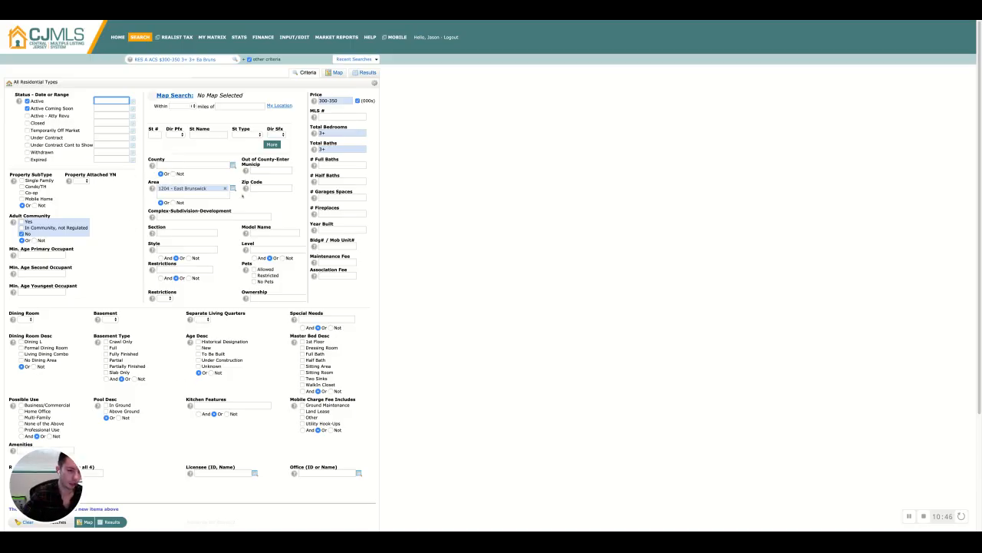
{"action": "left_click", "coordinate": [218, 197]}
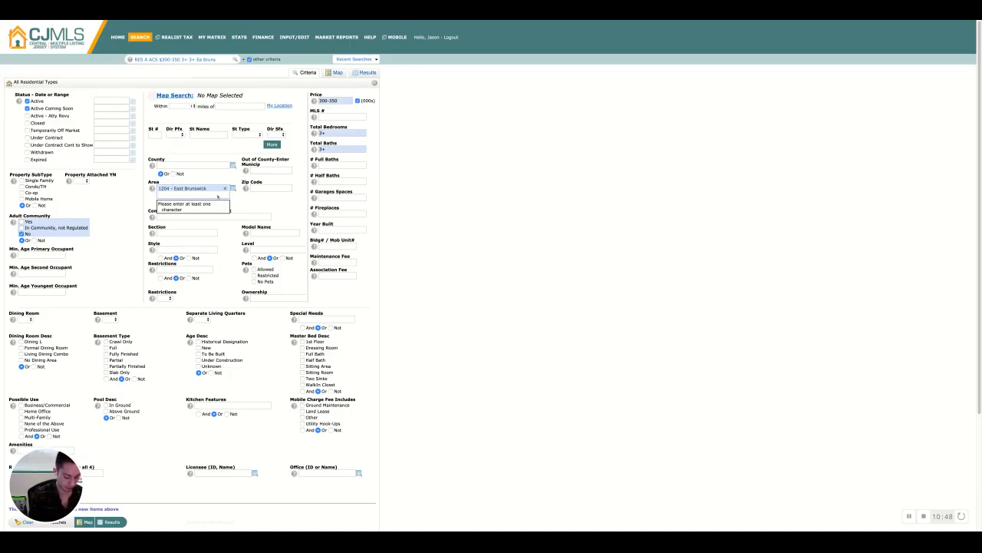
{"action": "type", "text": "south"}
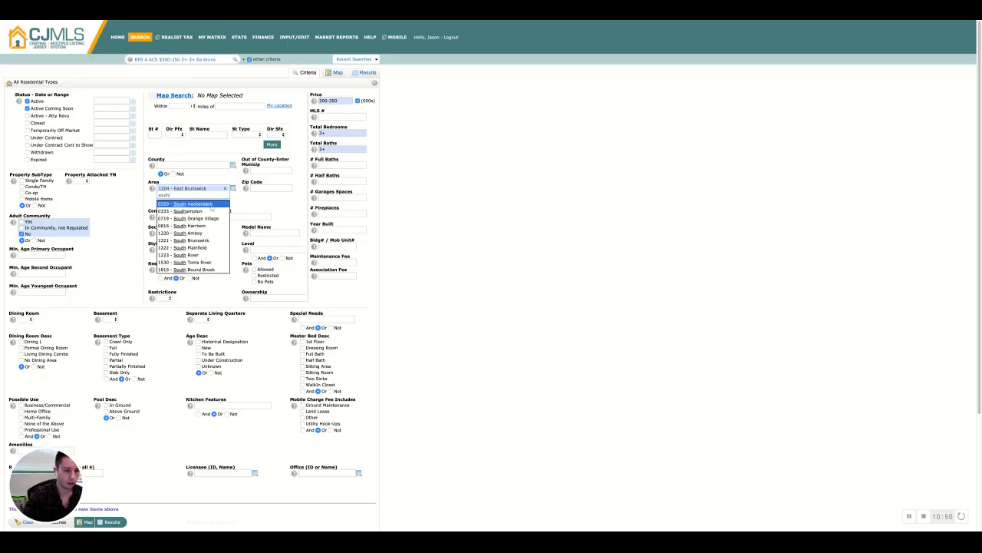
{"action": "left_click", "coordinate": [203, 255]}
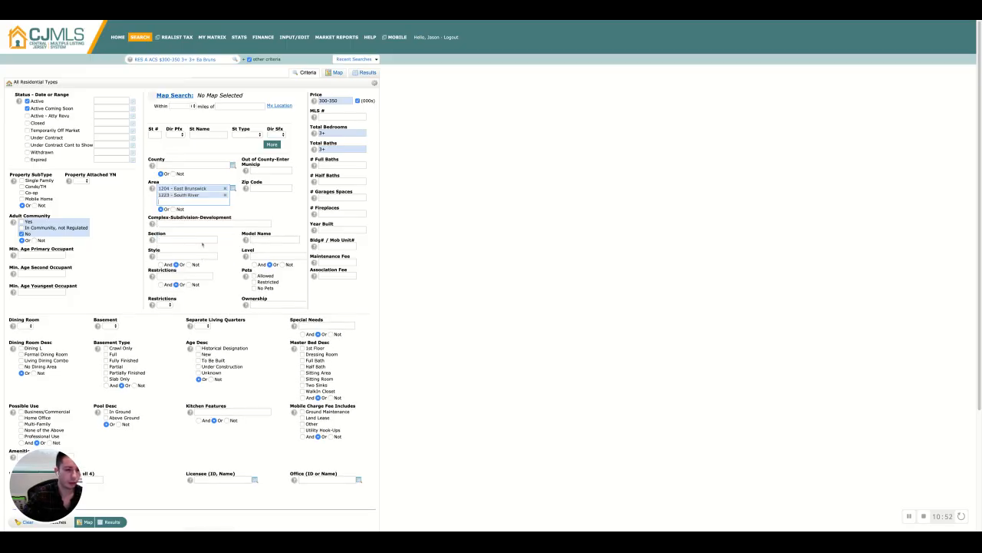
{"action": "type", "text": "spots"}
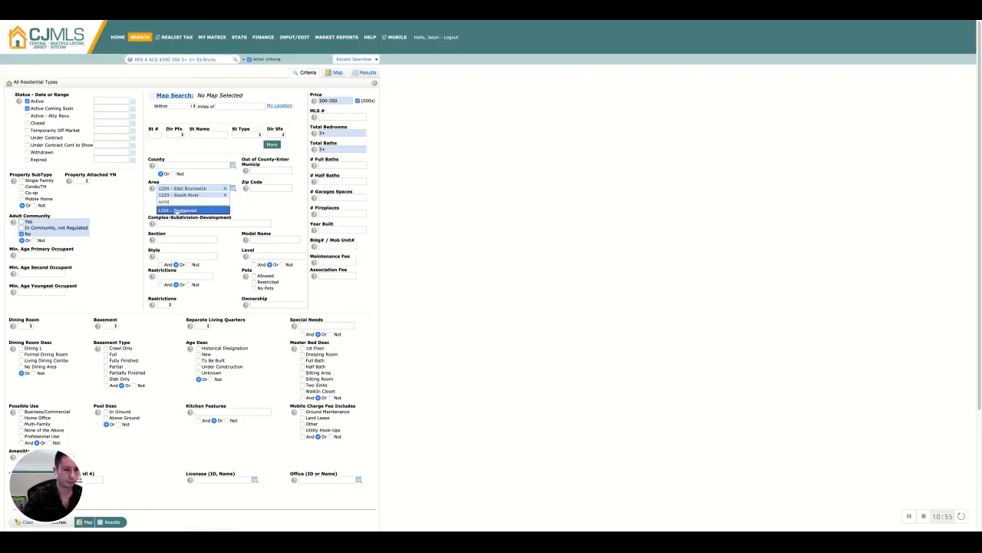
{"action": "key", "text": "Return"}
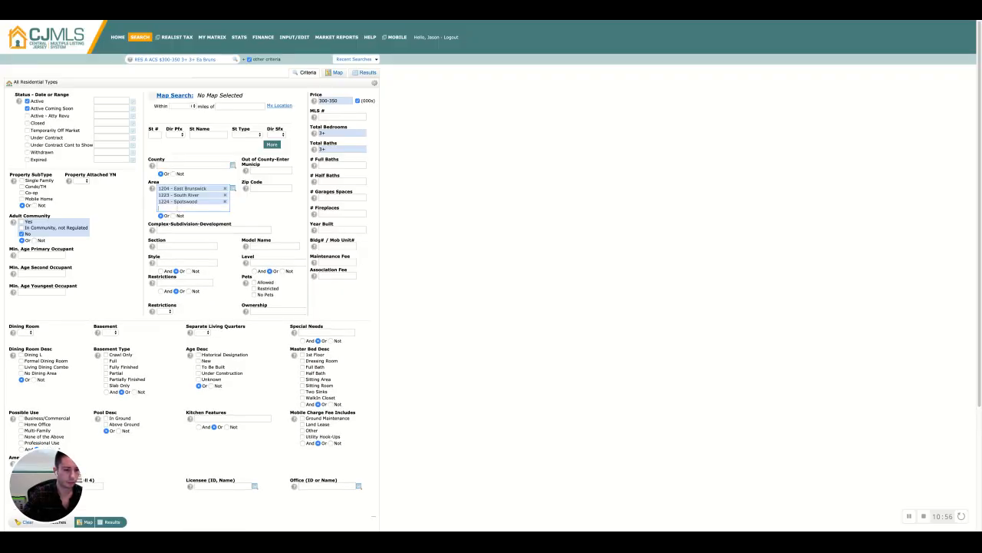
{"action": "type", "text": "monroe"}
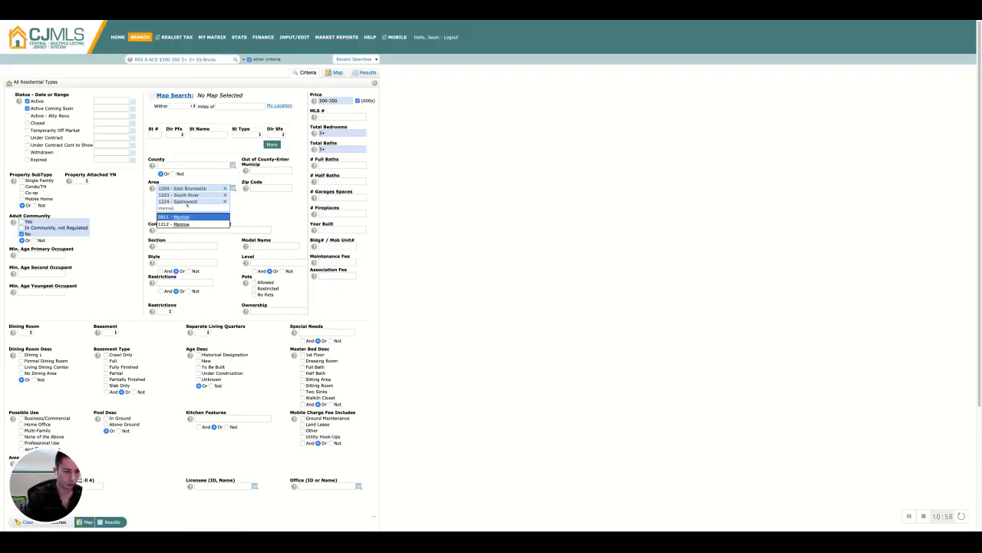
{"action": "left_click", "coordinate": [183, 218]}
{"action": "type", "text": "monroe"}
{"action": "key", "text": "Return"}
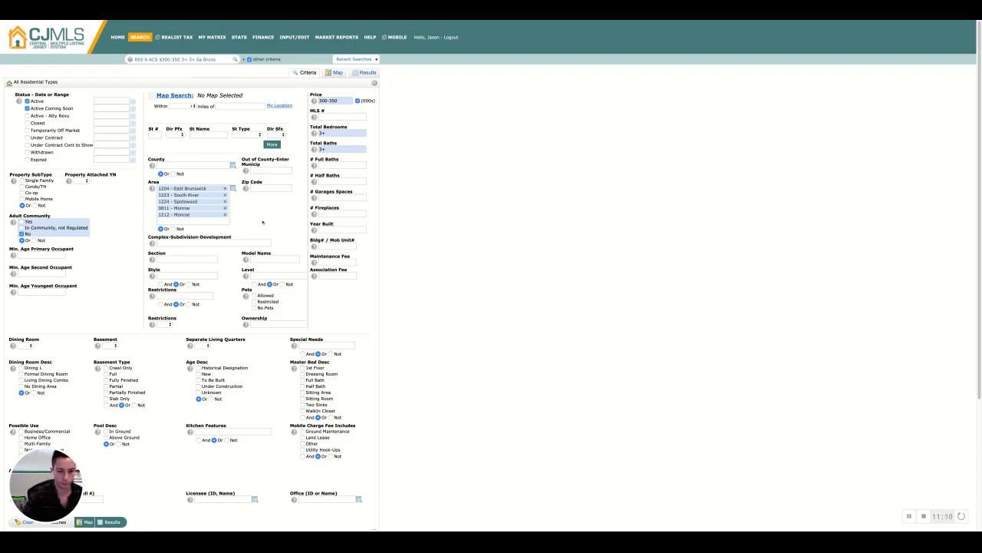
{"action": "left_click", "coordinate": [116, 523]}
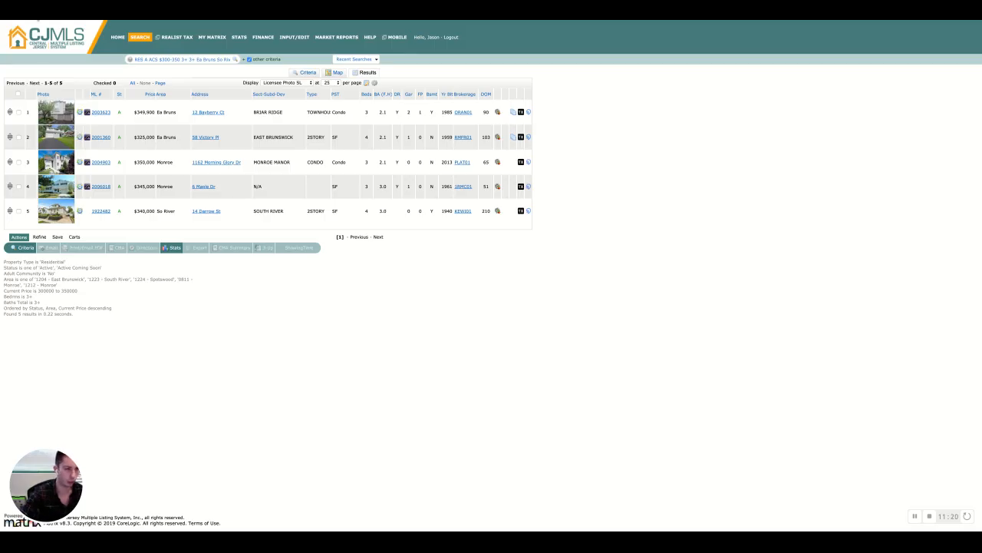
{"action": "left_click", "coordinate": [22, 247]}
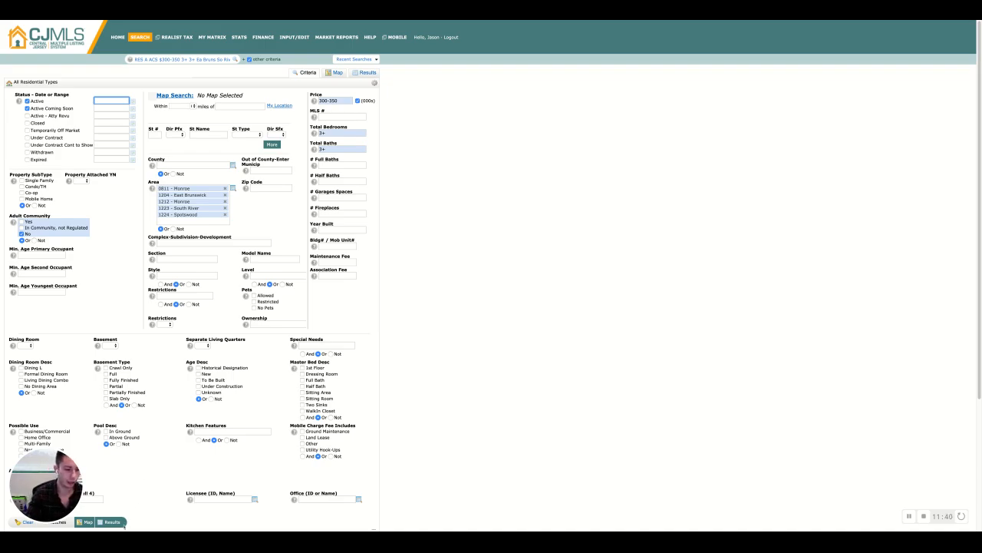
{"action": "left_click", "coordinate": [112, 522]}
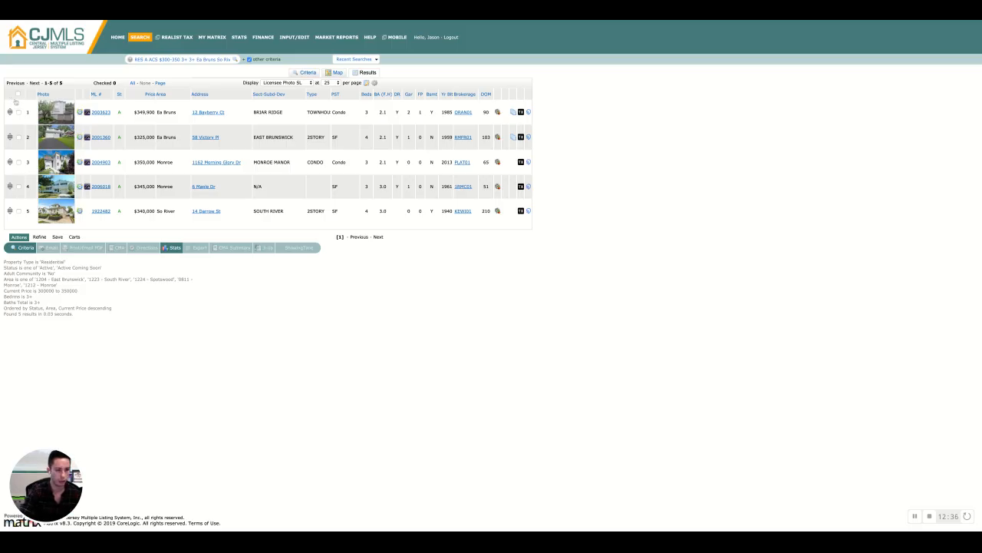
Check all five listings in the results and start an email for the checked listings
{"action": "left_click", "coordinate": [18, 112]}
{"action": "left_click", "coordinate": [19, 136]}
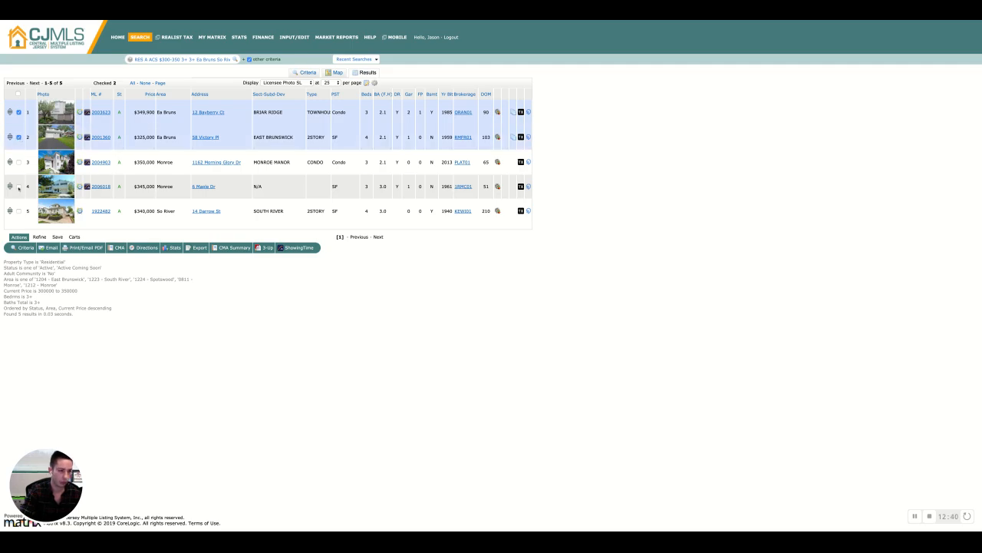
{"action": "left_click", "coordinate": [19, 186]}
{"action": "left_click", "coordinate": [19, 210]}
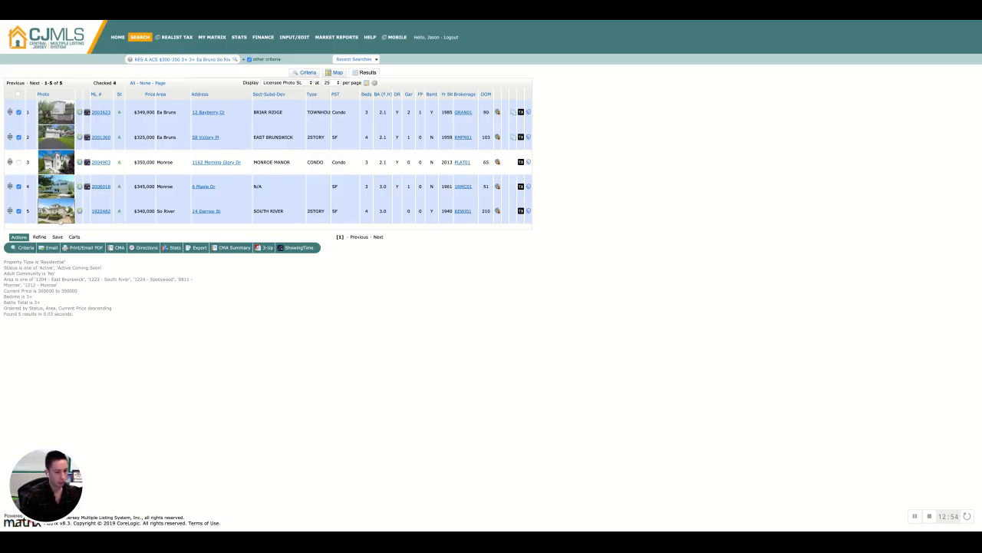
{"action": "left_click", "coordinate": [19, 162]}
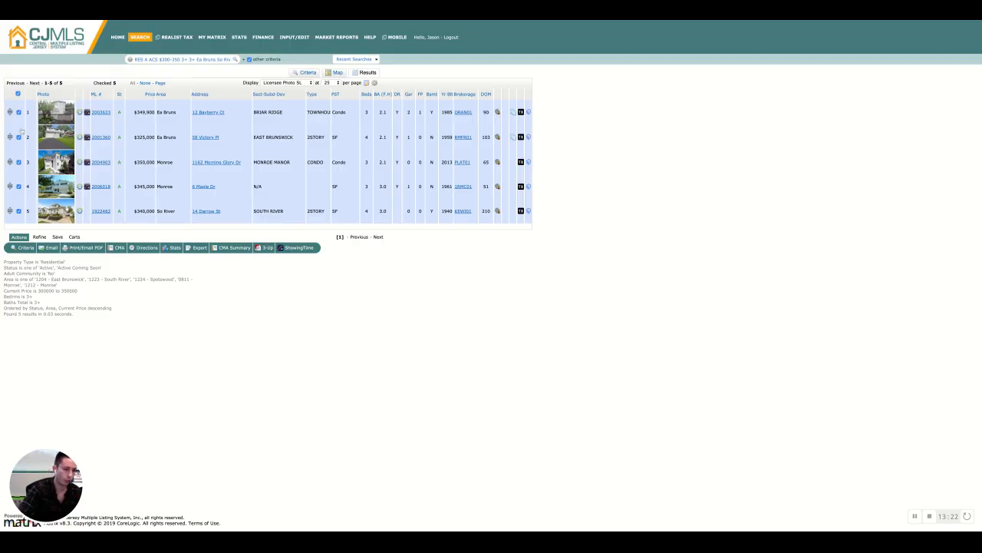
{"action": "left_click", "coordinate": [19, 93]}
{"action": "left_click", "coordinate": [18, 93]}
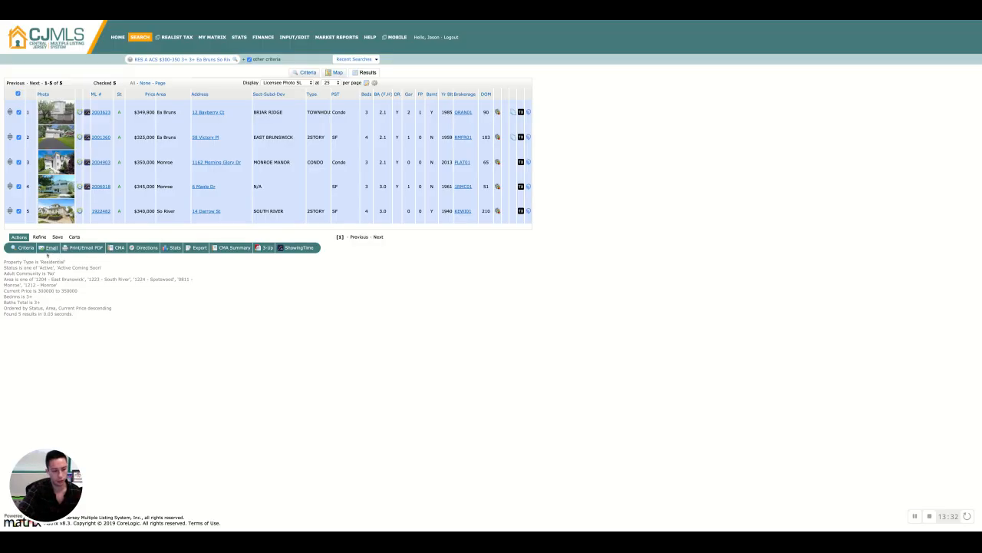
{"action": "left_click", "coordinate": [49, 249]}
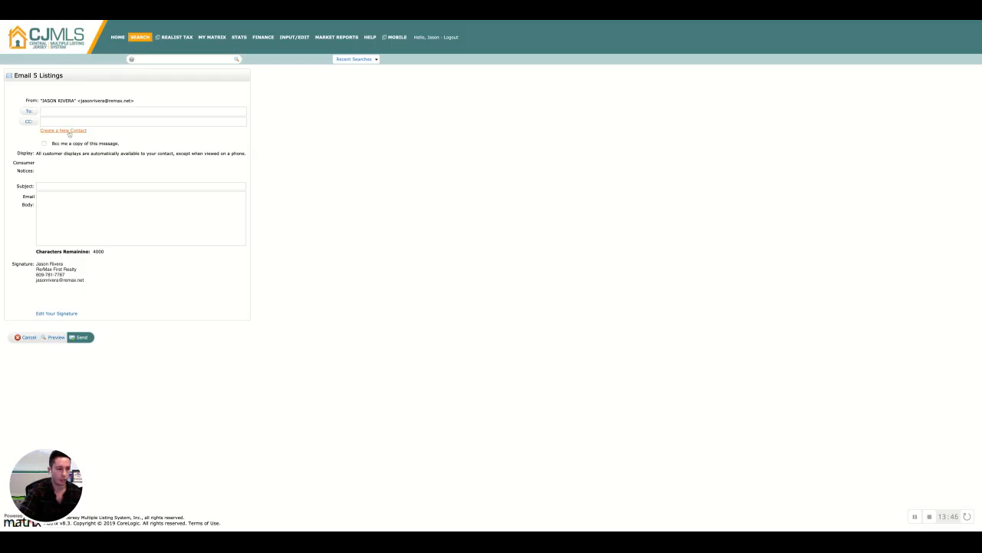
{"action": "left_click", "coordinate": [68, 130]}
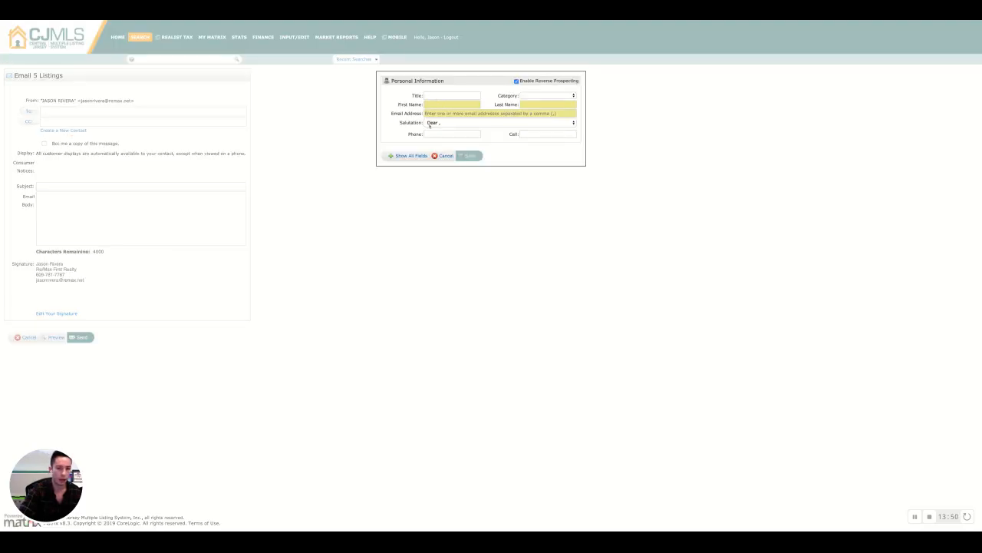
{"action": "left_click", "coordinate": [452, 104]}
{"action": "left_click", "coordinate": [393, 104]}
{"action": "left_click", "coordinate": [452, 103]}
{"action": "key", "text": "Tab"}
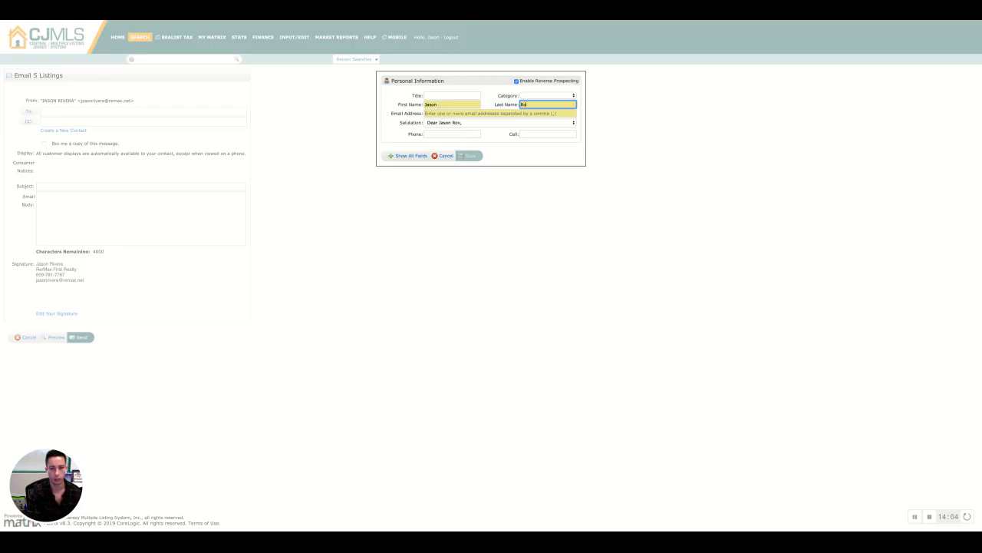
{"action": "key", "text": "Tab"}
{"action": "key", "text": "ctrl+v"}
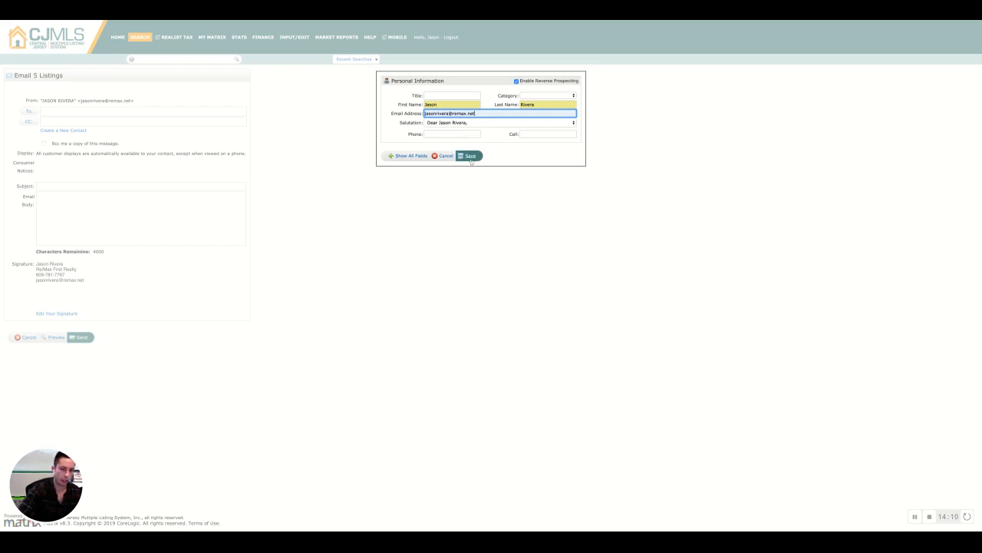
{"action": "left_click", "coordinate": [470, 156]}
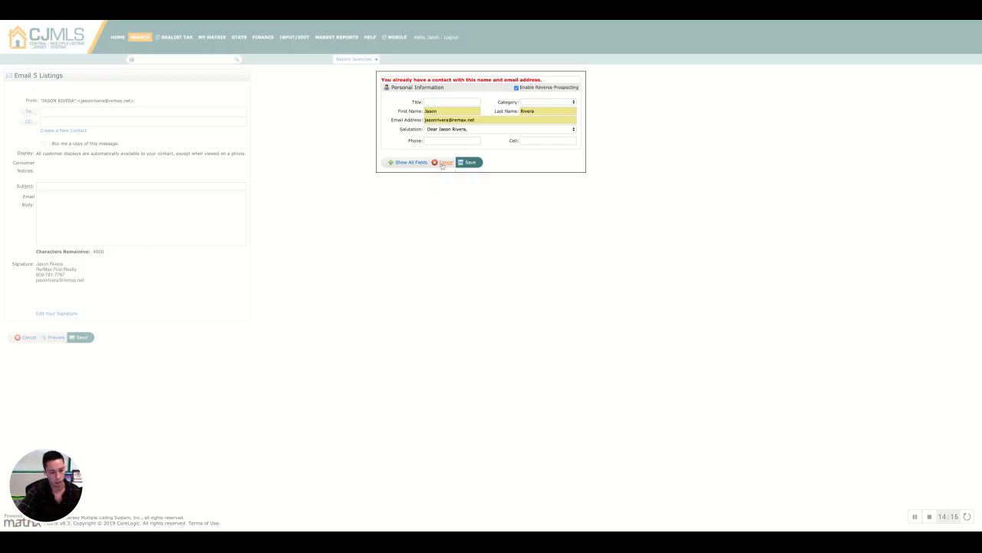
{"action": "left_click", "coordinate": [442, 164]}
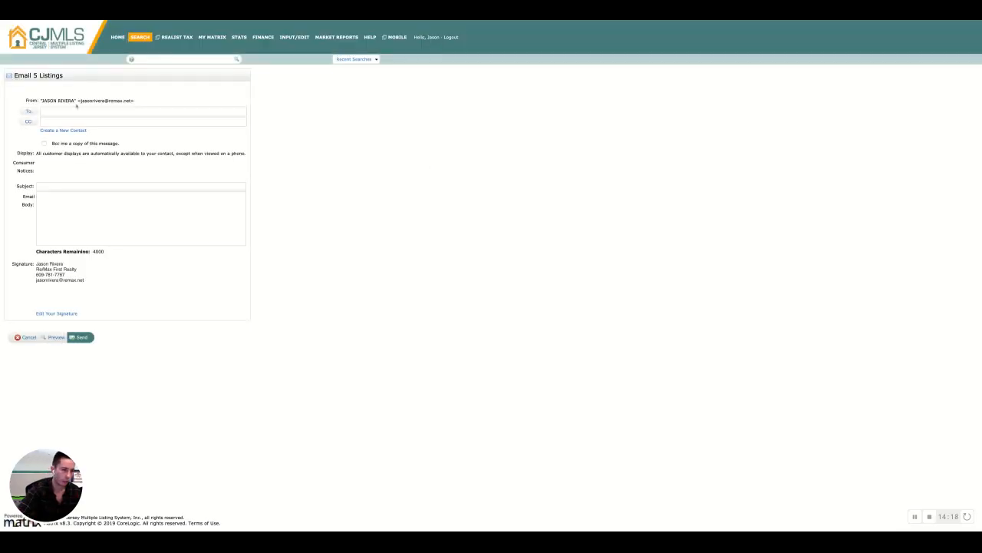
Address the email to the client's saved contact and set the subject to 'Properties for' plus the client's first name
{"action": "left_click", "coordinate": [46, 110]}
{"action": "type", "text": "jasonr"}
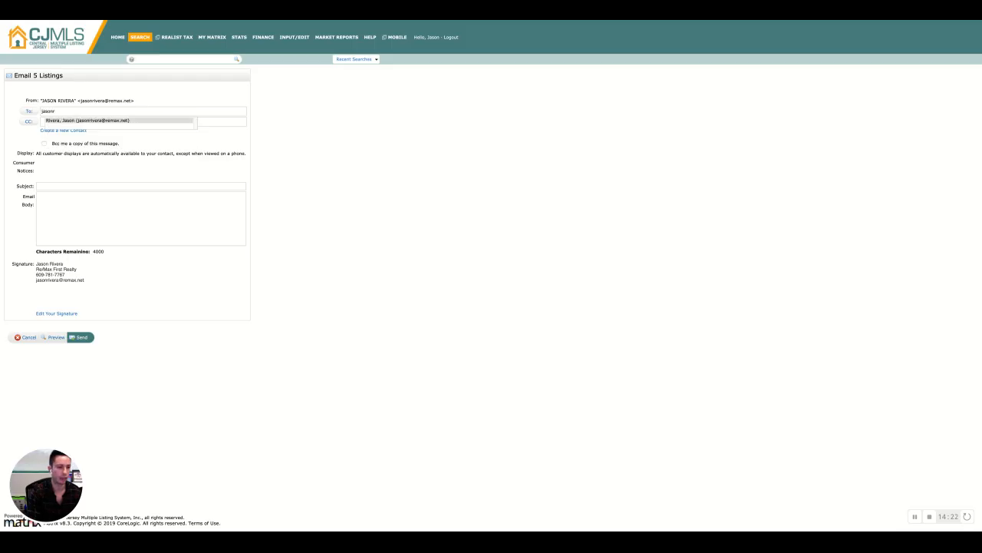
{"action": "left_click", "coordinate": [130, 122]}
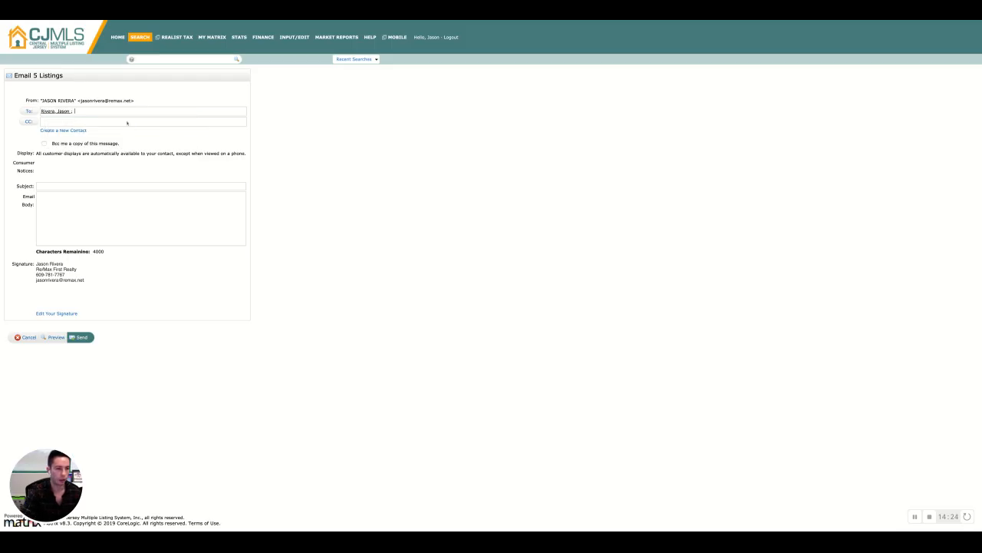
{"action": "left_click", "coordinate": [62, 185]}
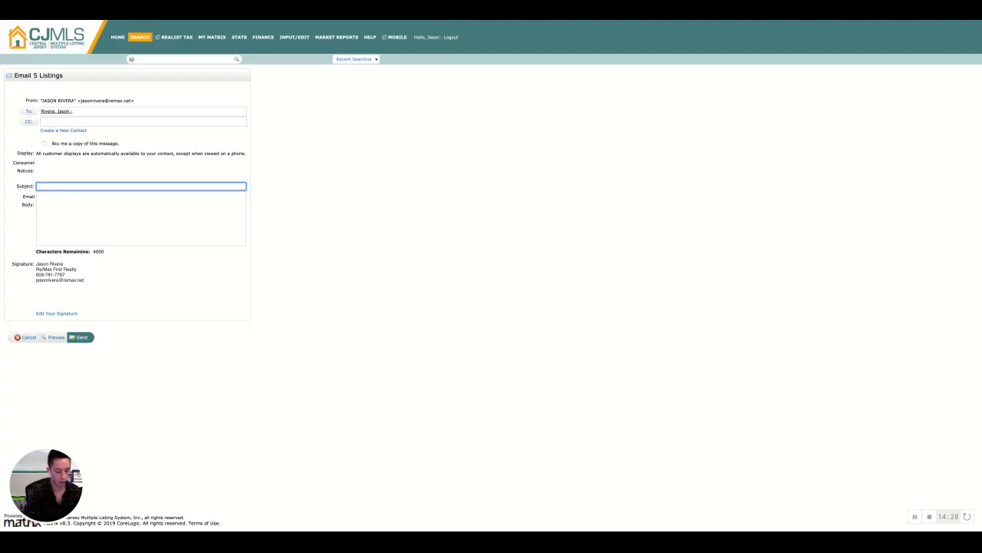
{"action": "type", "text": "Properties for Ja"}
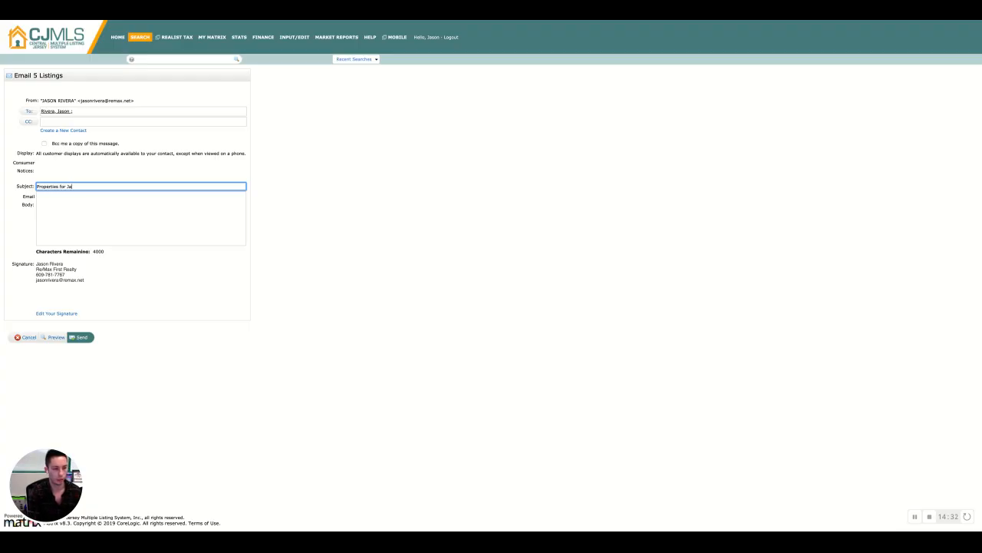
{"action": "type", "text": "son"}
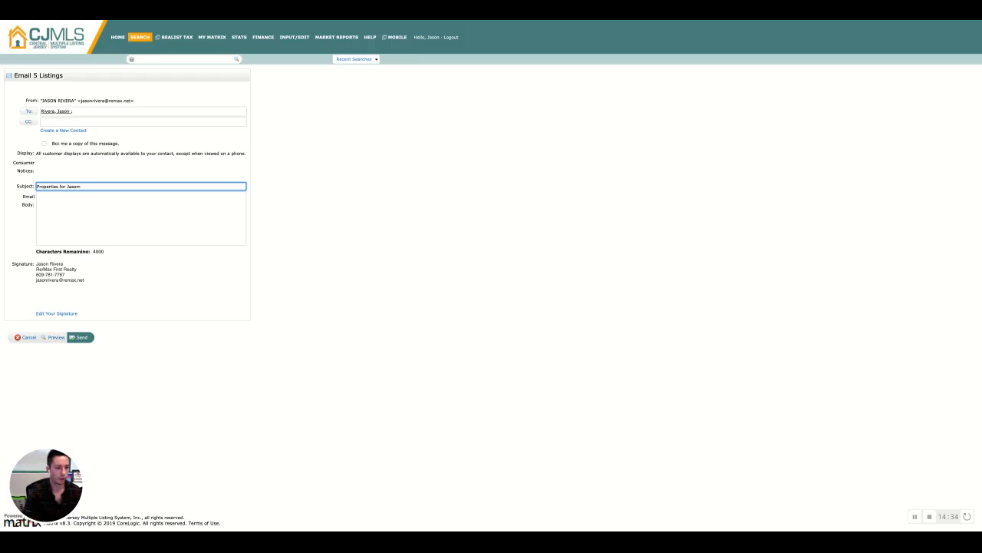
Write a body greeting the client and asking them to click the link to see properties within their specific criteria, preview it, then cancel
{"action": "key", "text": "Tab"}
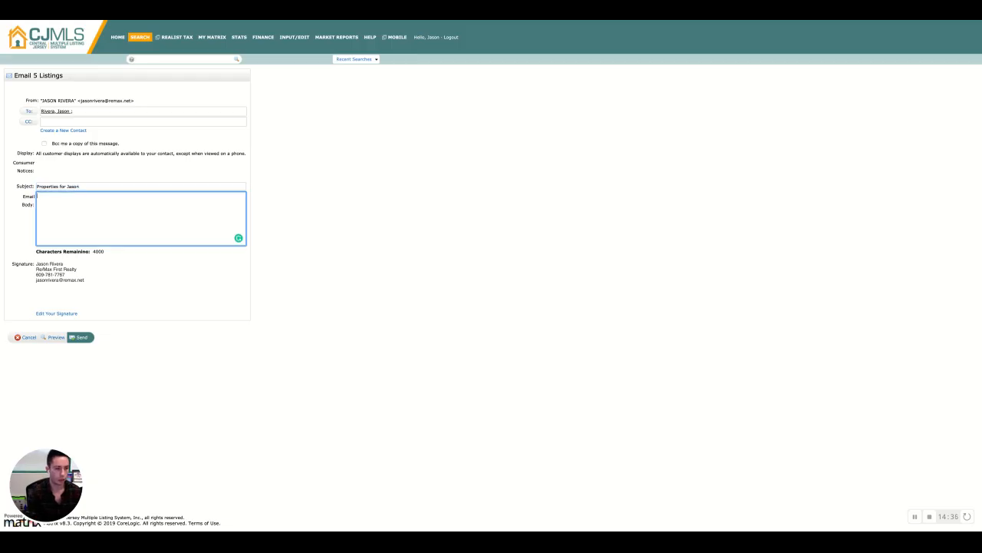
{"action": "type", "text": "Hi Jason "}
{"action": "type", "text": "Please c"}
{"action": "type", "text": "lick the link "}
{"action": "type", "text": "below to"}
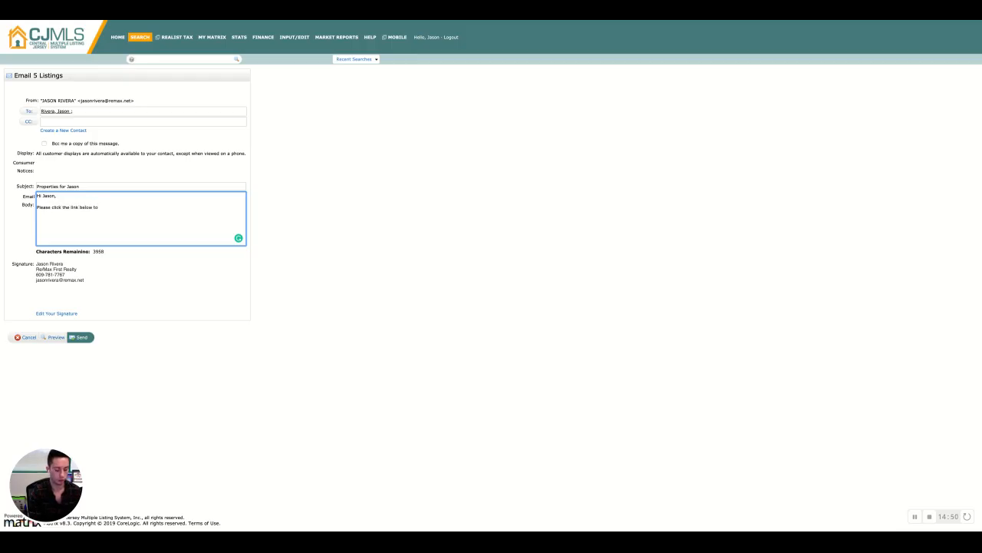
{"action": "type", "text": " see the properties that are availab"}
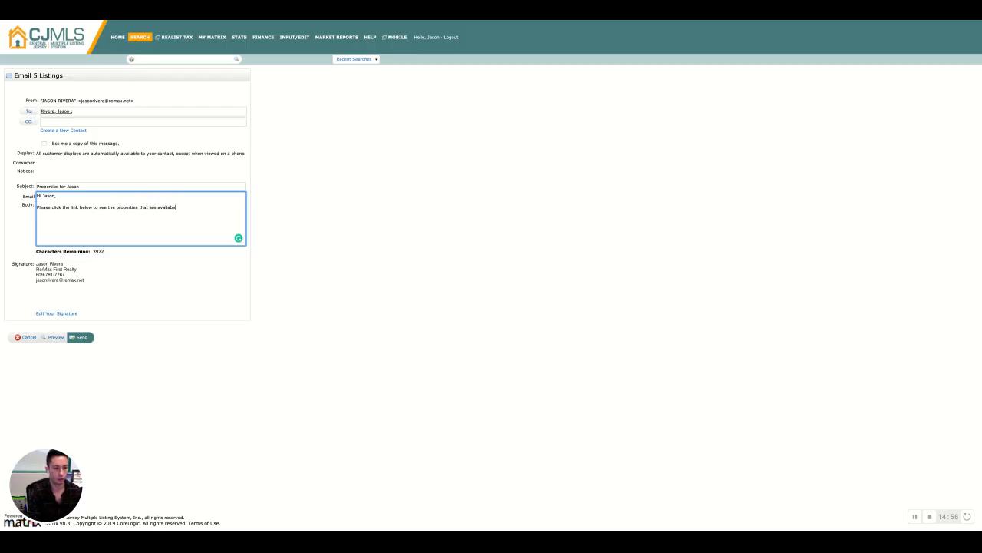
{"action": "type", "text": "le within your specific criteria."}
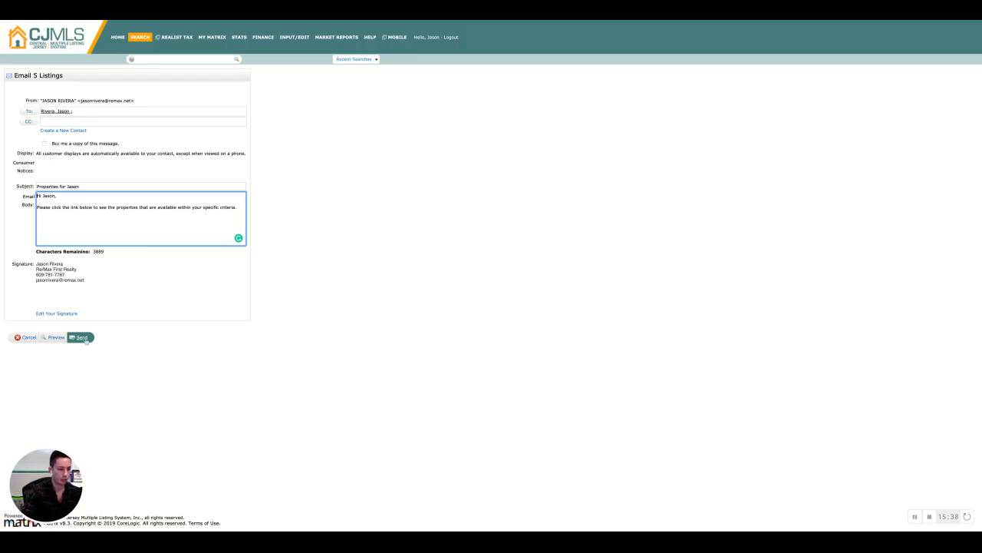
{"action": "left_click", "coordinate": [54, 338]}
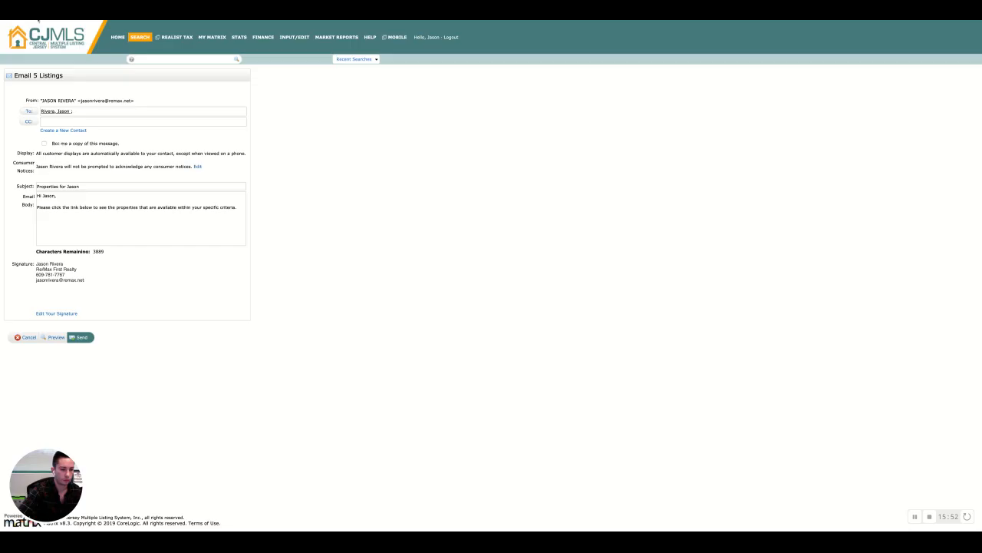
{"action": "left_click", "coordinate": [27, 337]}
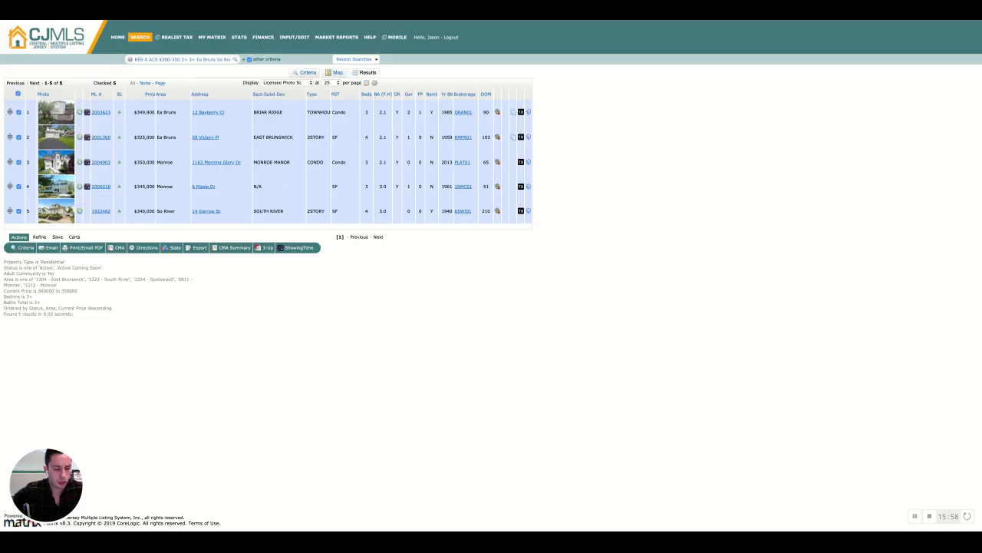
Back in the search criteria, remove all selected areas and clear the price range
{"action": "left_click", "coordinate": [23, 248]}
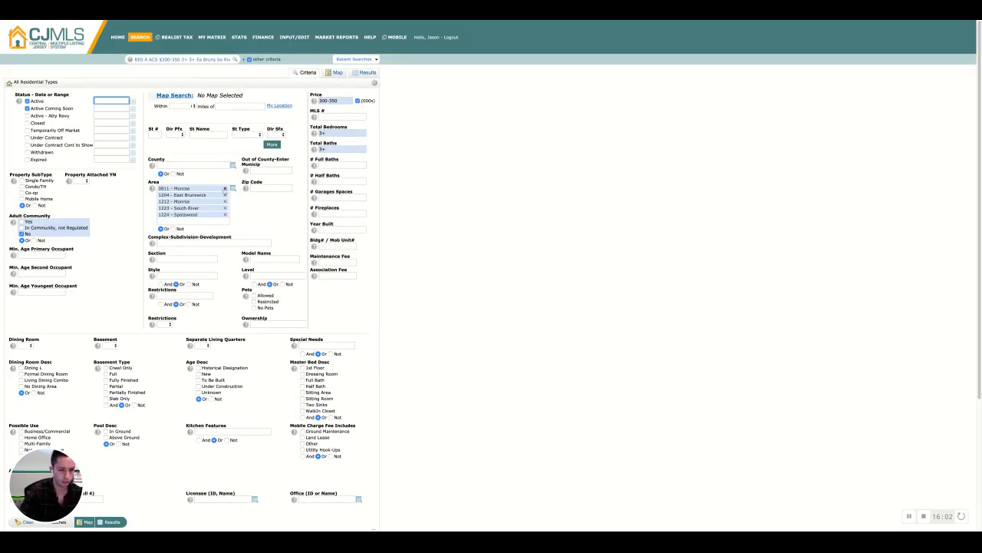
{"action": "left_click", "coordinate": [225, 188]}
{"action": "left_click", "coordinate": [224, 188]}
{"action": "left_click", "coordinate": [225, 188]}
{"action": "left_click", "coordinate": [225, 188]}
{"action": "left_click", "coordinate": [224, 188]}
{"action": "triple_click", "coordinate": [346, 100]}
{"action": "key", "text": "BackSpace"}
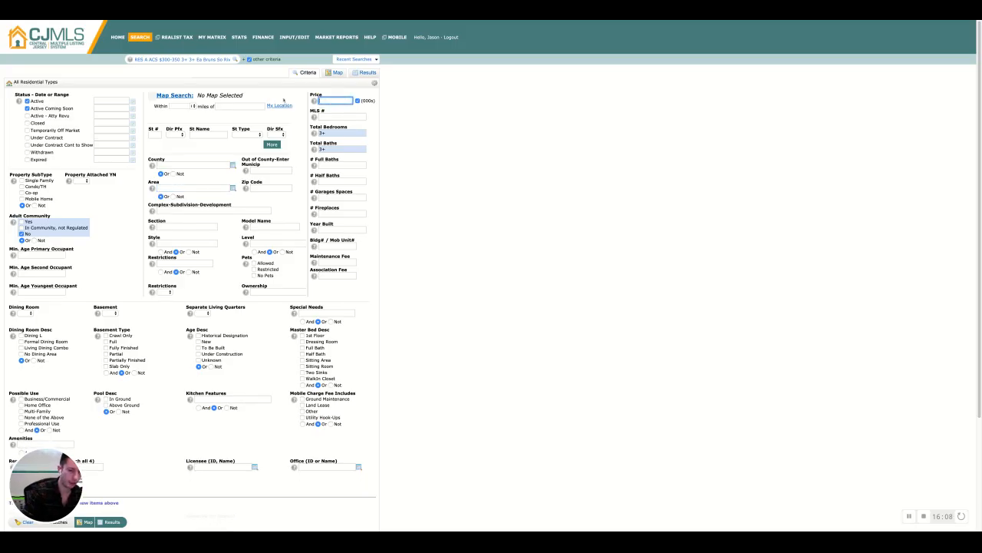
Set the area to 1204 - East Brunswick and the section to colonial oaks, then view the results
{"action": "left_click", "coordinate": [526, 223]}
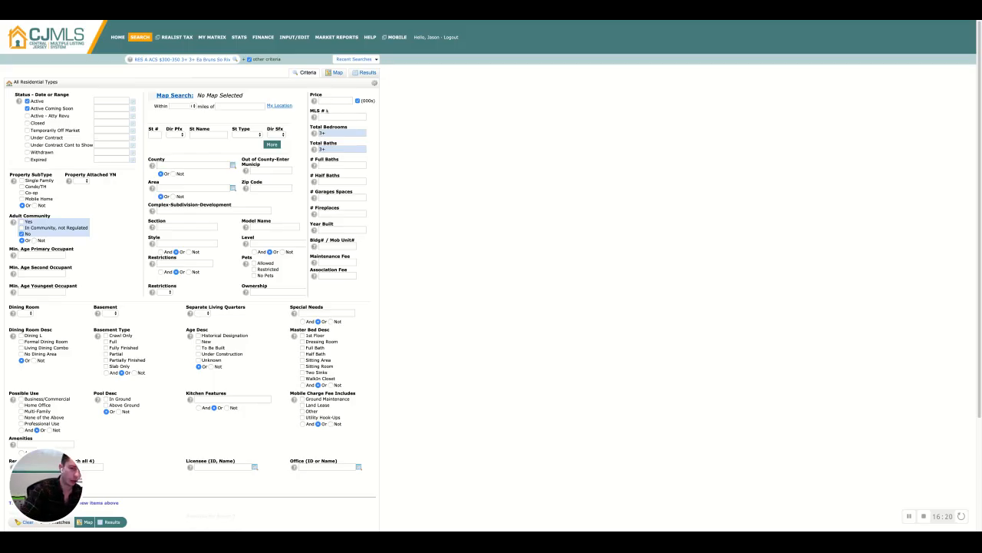
{"action": "left_click", "coordinate": [190, 188]}
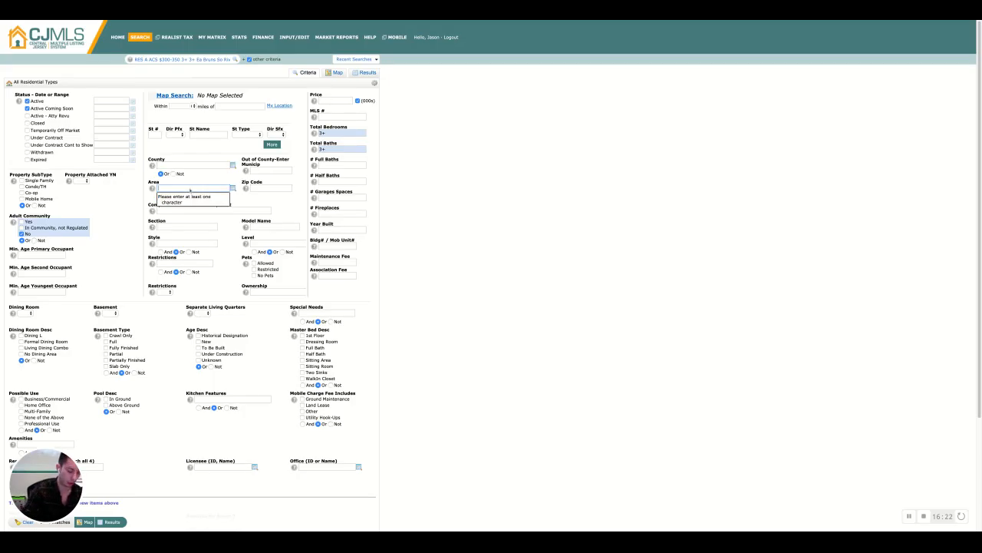
{"action": "type", "text": "east b"}
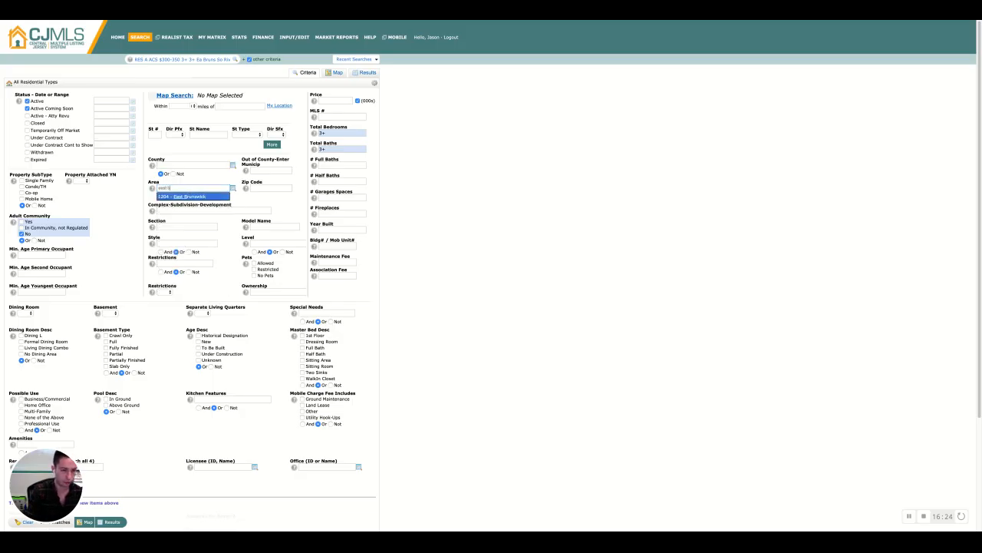
{"action": "left_click", "coordinate": [187, 196]}
{"action": "left_click", "coordinate": [179, 233]}
{"action": "type", "text": "c"}
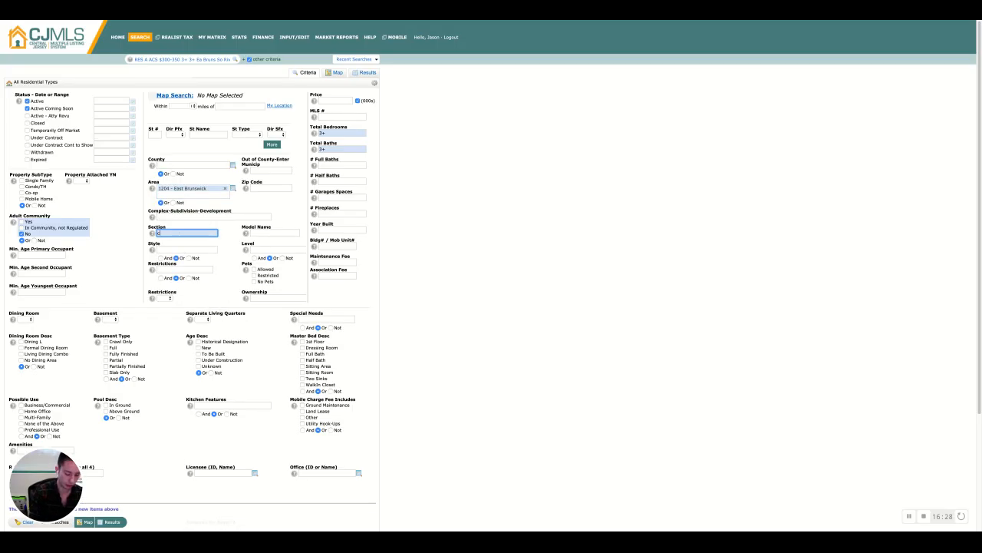
{"action": "type", "text": "olonial oaks"}
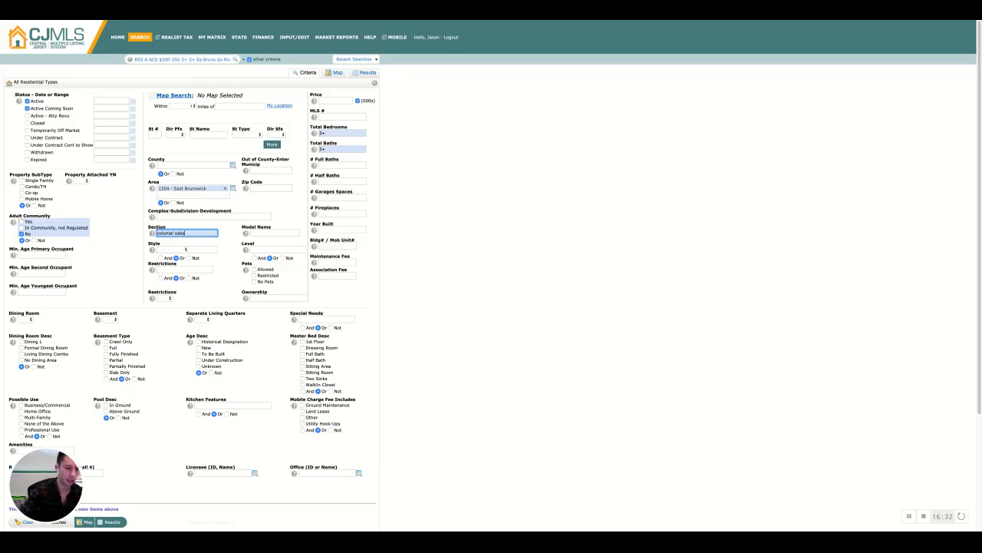
{"action": "left_click", "coordinate": [235, 288]}
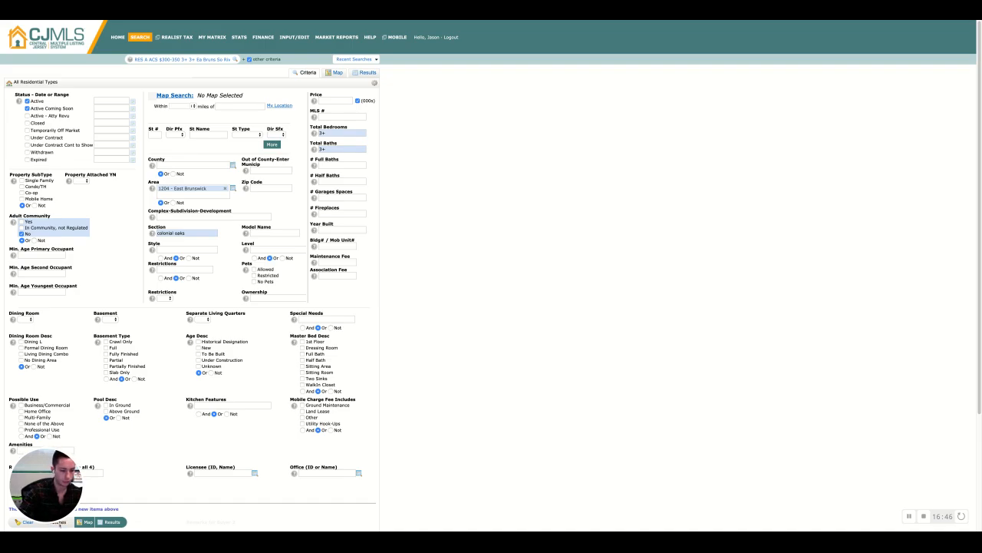
{"action": "left_click", "coordinate": [115, 522]}
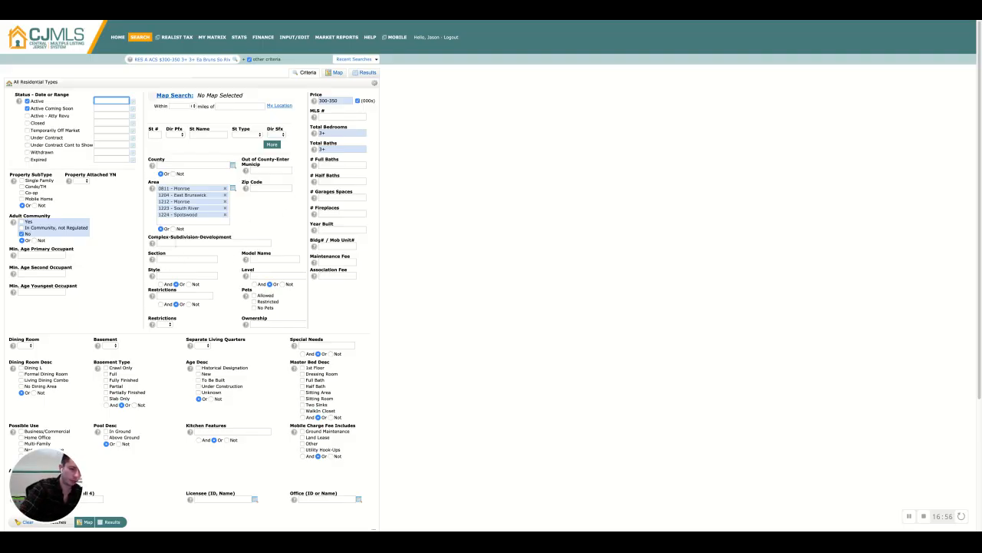
Try filtering by complex/subdivision 'colonial', view the results, then clear that criterion again
{"action": "left_click", "coordinate": [177, 244]}
{"action": "type", "text": "colonial"}
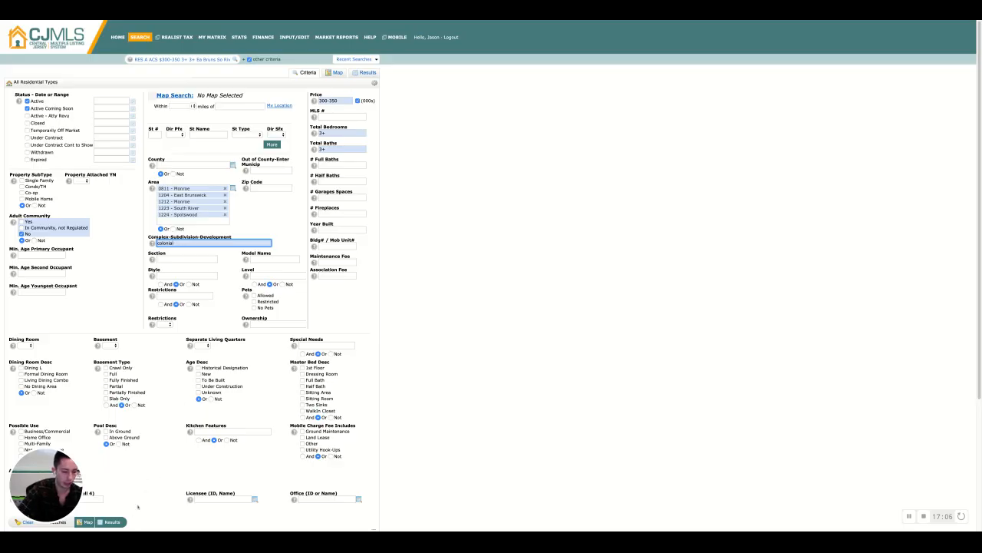
{"action": "left_click", "coordinate": [112, 521]}
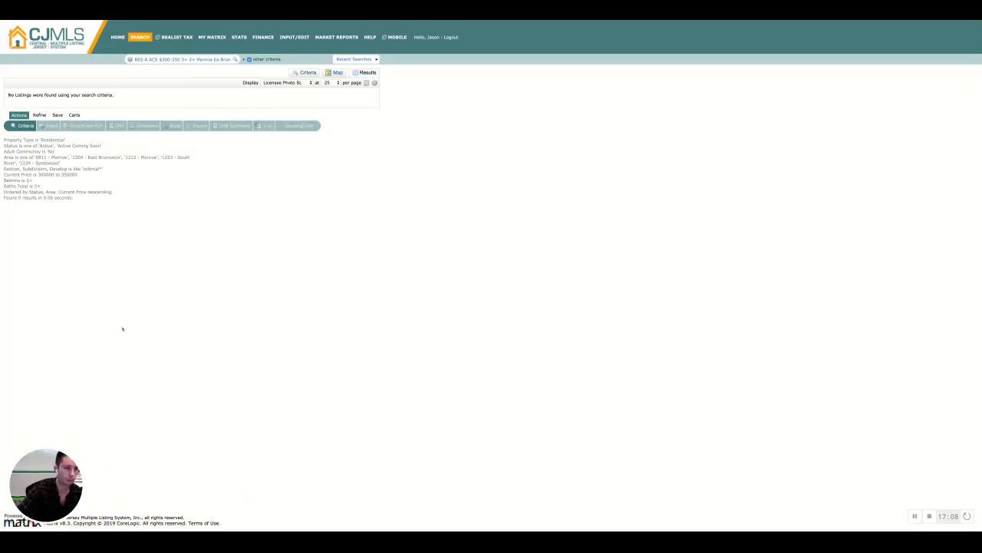
{"action": "left_click", "coordinate": [23, 125]}
{"action": "double_click", "coordinate": [192, 243]}
{"action": "key", "text": "BackSpace"}
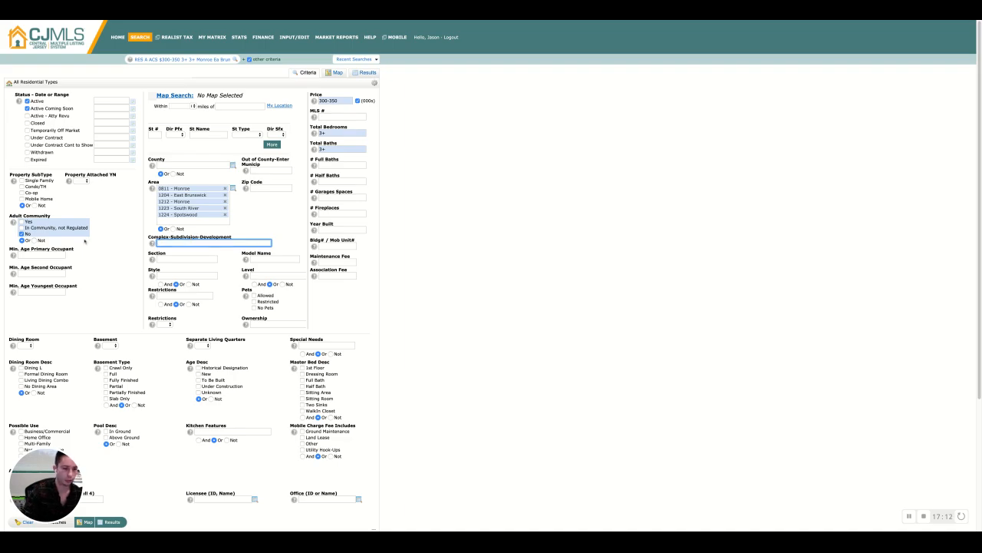
Set the section to colonial, remove all areas except 1204 - East Brunswick, and view the results
{"action": "left_click", "coordinate": [178, 260]}
{"action": "type", "text": "colonial"}
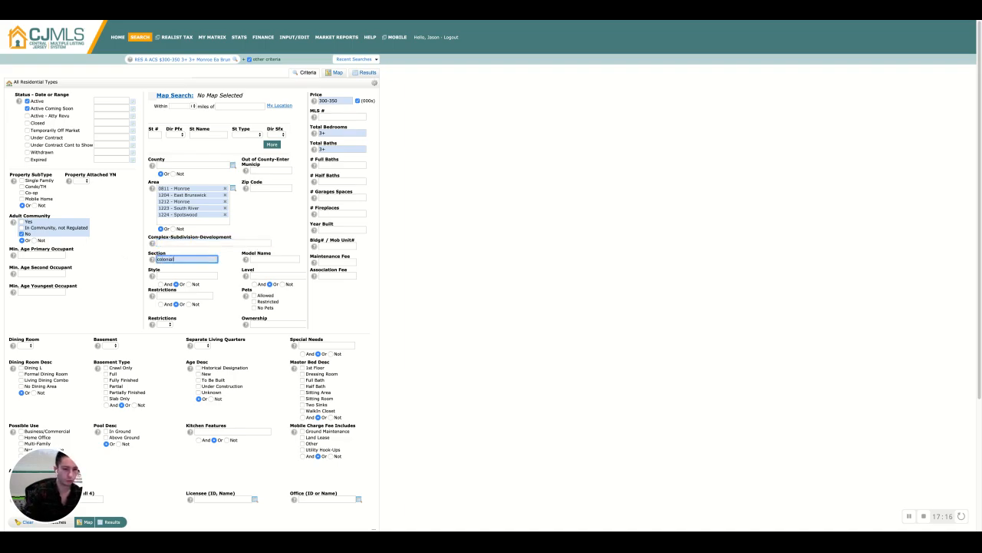
{"action": "left_click", "coordinate": [225, 188]}
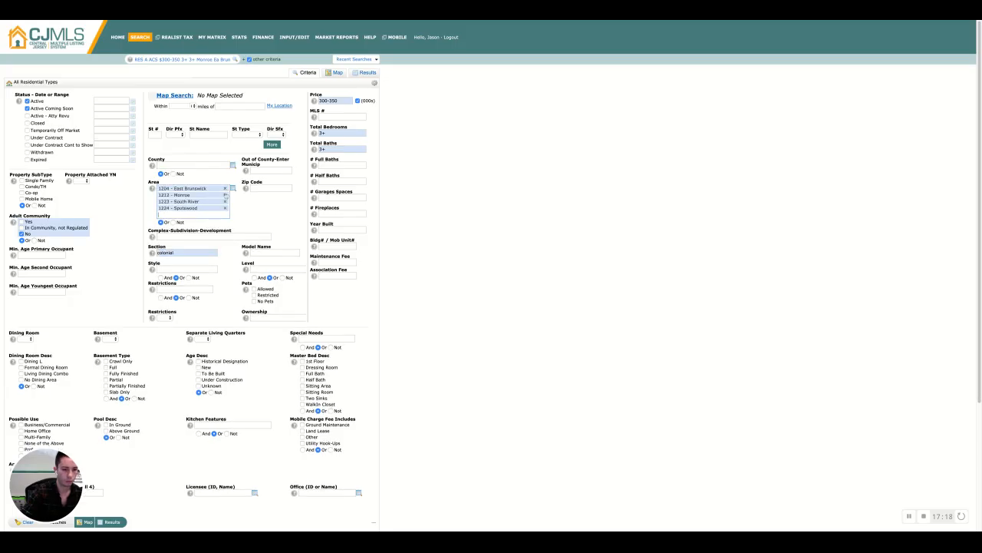
{"action": "left_click", "coordinate": [225, 195]}
{"action": "left_click", "coordinate": [225, 195]}
{"action": "left_click", "coordinate": [225, 195]}
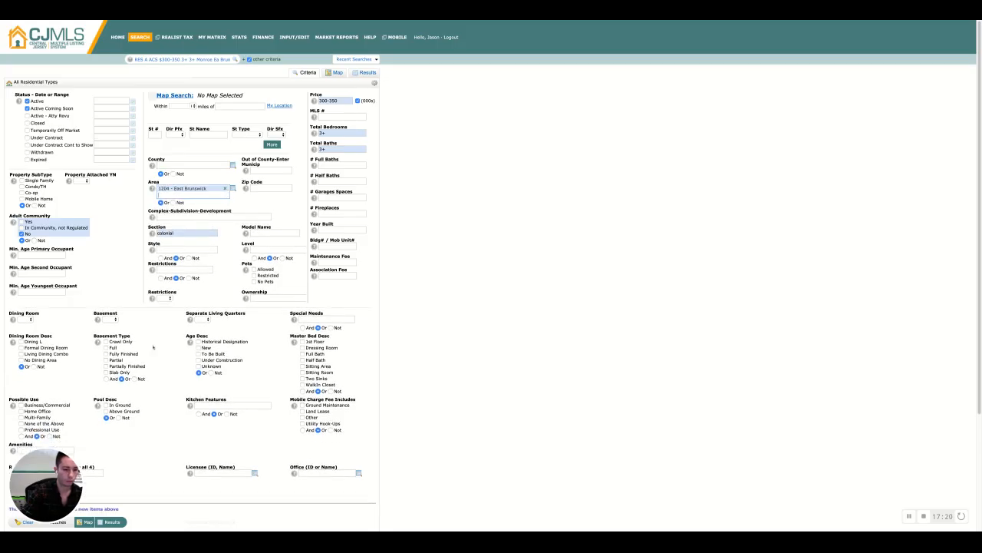
{"action": "left_click", "coordinate": [112, 522]}
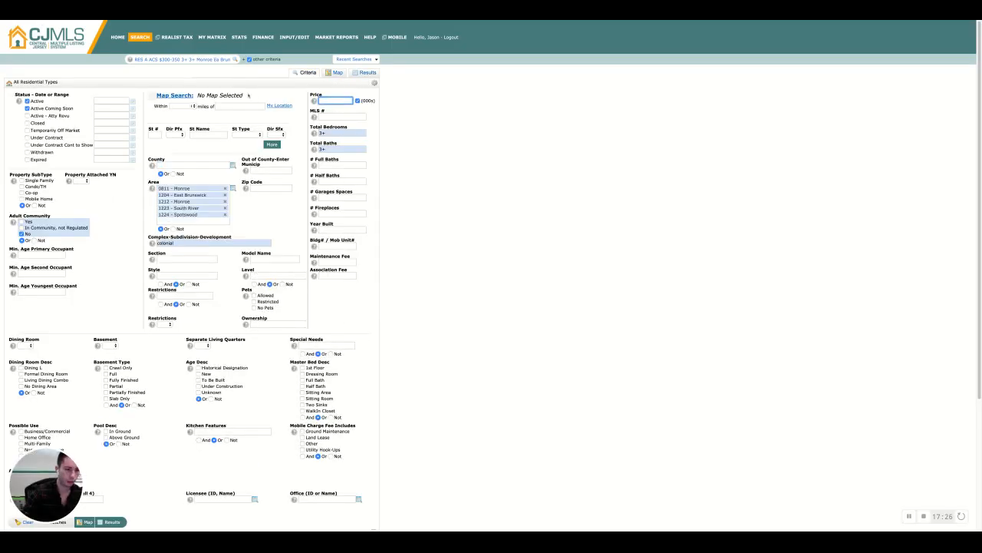
Remove all areas except 1204 - East Brunswick, keeping the colonial subdivision, and view the results
{"action": "left_click", "coordinate": [225, 215]}
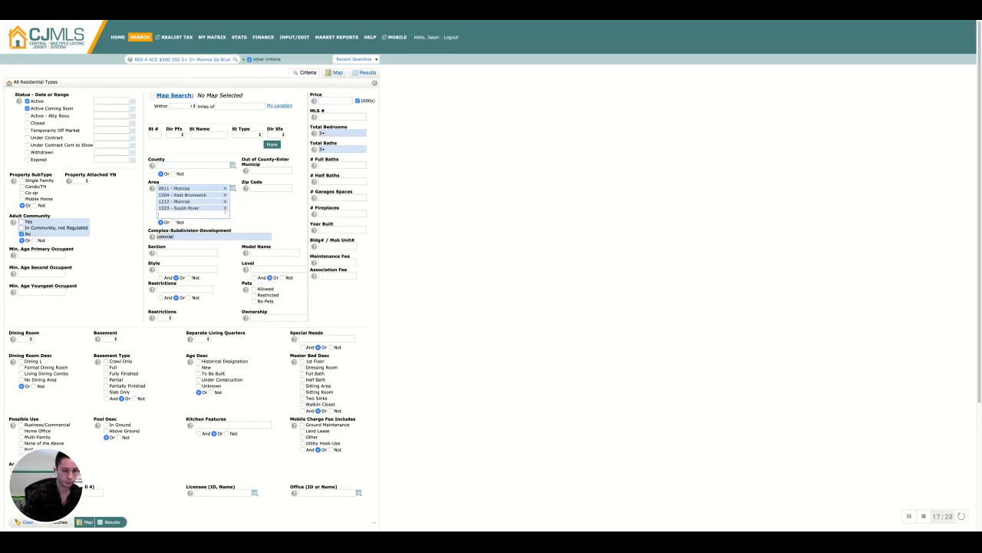
{"action": "left_click", "coordinate": [225, 208]}
{"action": "left_click", "coordinate": [225, 201]}
{"action": "left_click", "coordinate": [224, 190]}
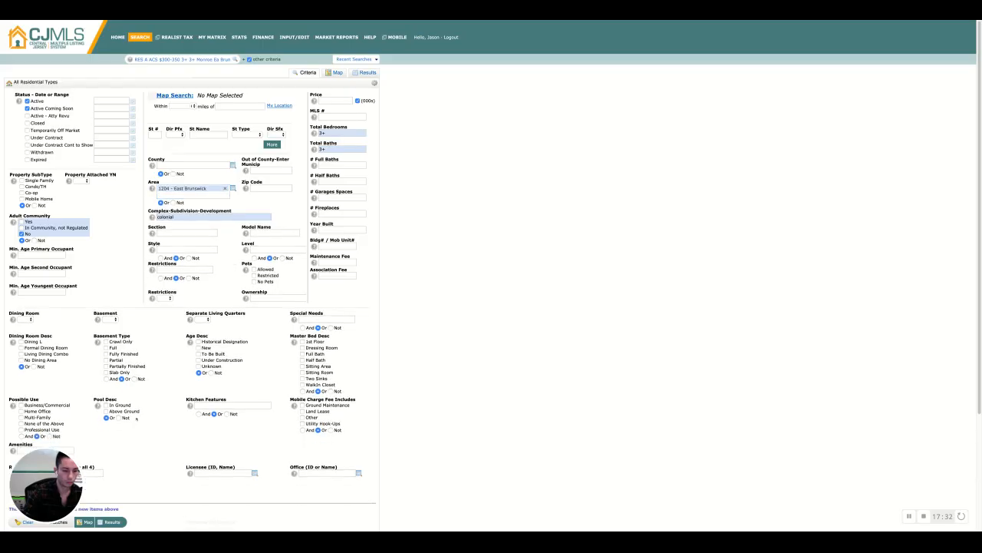
{"action": "left_click", "coordinate": [109, 523]}
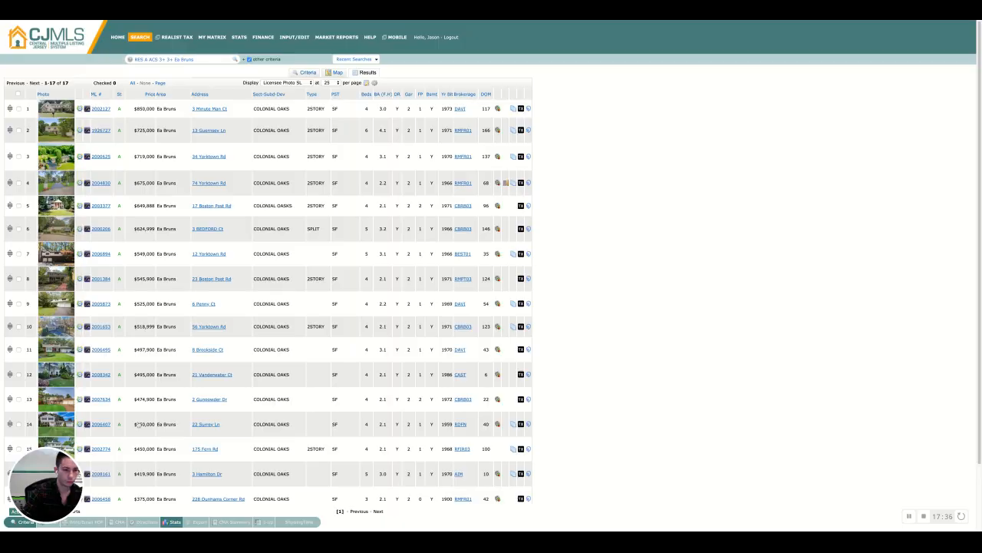
Review the matching Colonial Oaks listings in the results list
{"action": "scroll", "coordinate": [145, 422], "scroll_direction": "down", "scroll_amount": 3}
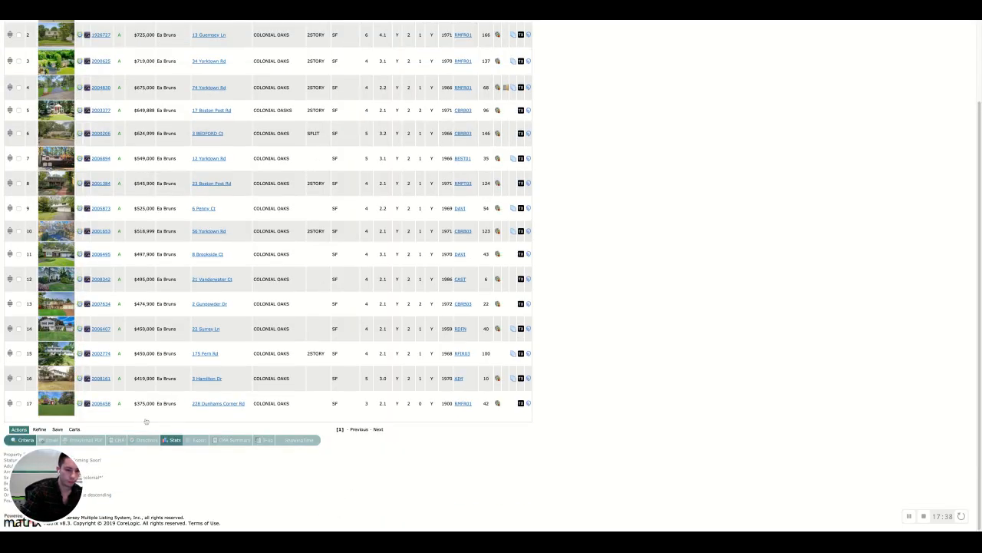
{"action": "scroll", "coordinate": [146, 422], "scroll_direction": "up", "scroll_amount": 3}
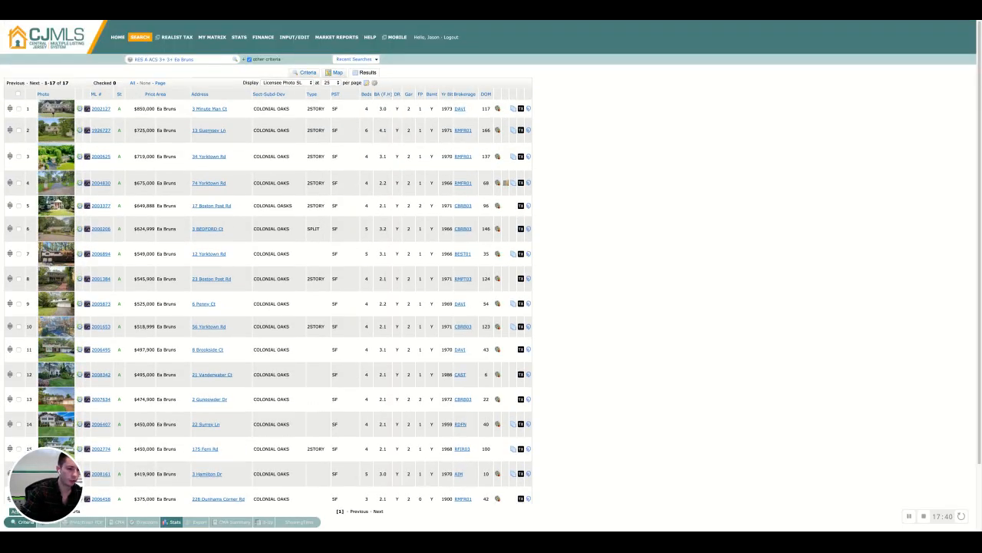
{"action": "scroll", "coordinate": [23, 253], "scroll_direction": "down", "scroll_amount": 3}
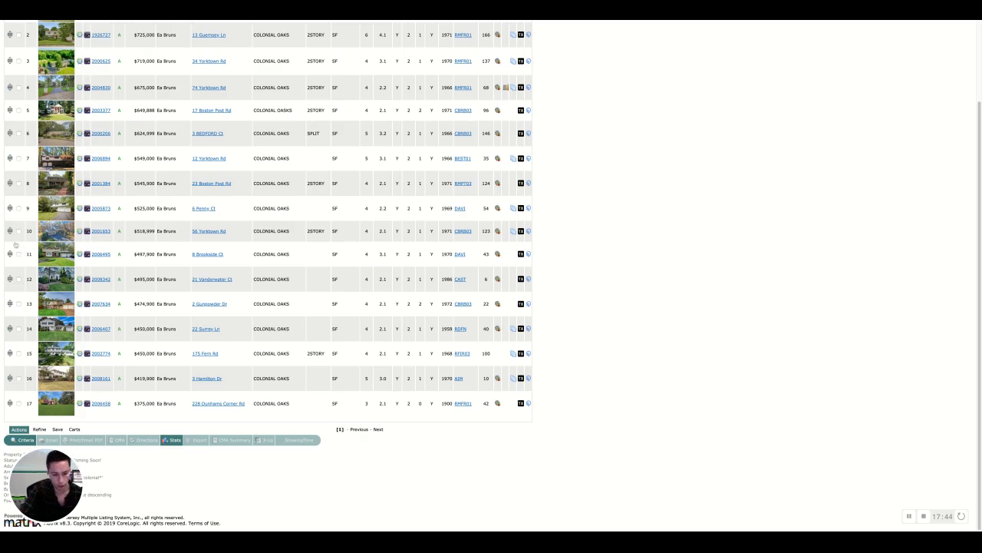
{"action": "scroll", "coordinate": [15, 246], "scroll_direction": "up", "scroll_amount": 3}
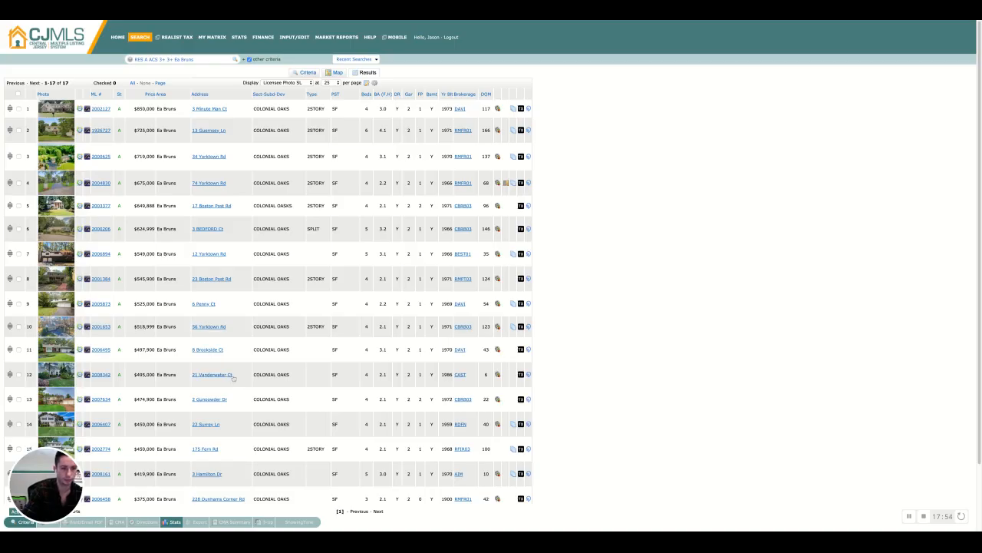
{"action": "scroll", "coordinate": [233, 384], "scroll_direction": "down", "scroll_amount": 1}
{"action": "scroll", "coordinate": [233, 384], "scroll_direction": "down", "scroll_amount": 2}
{"action": "scroll", "coordinate": [234, 382], "scroll_direction": "up", "scroll_amount": 2}
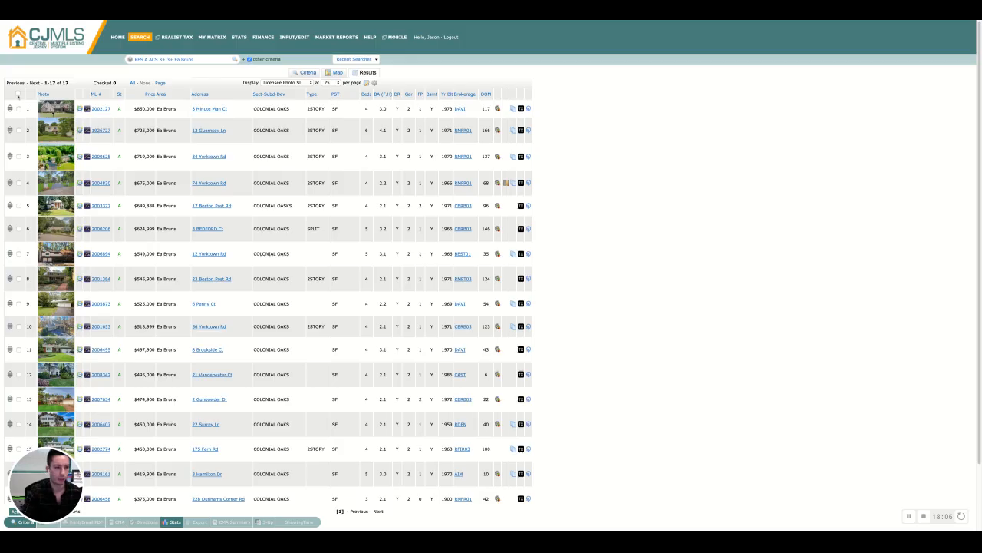
Check all listings in the results, then return to the search criteria
{"action": "left_click", "coordinate": [17, 95]}
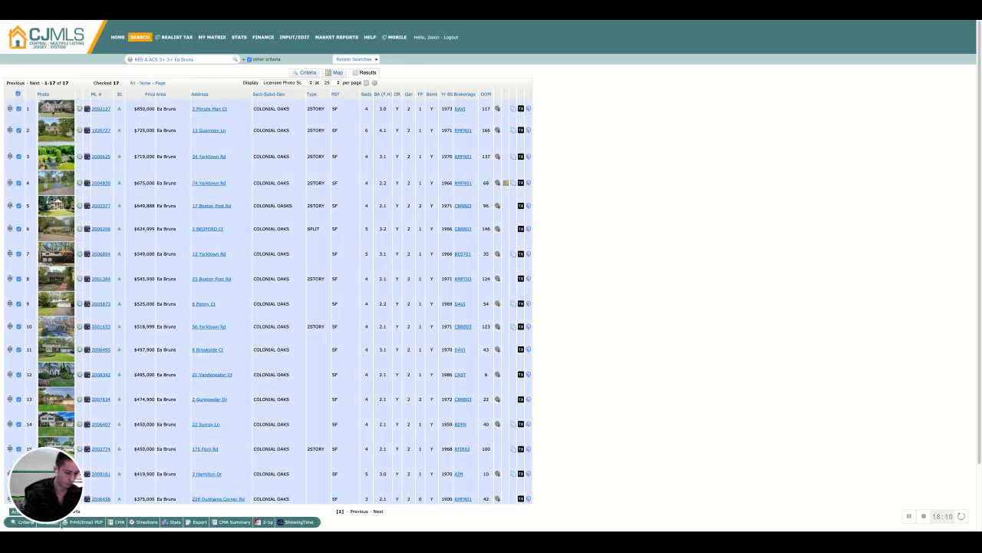
{"action": "scroll", "coordinate": [492, 261], "scroll_direction": "down", "scroll_amount": 3}
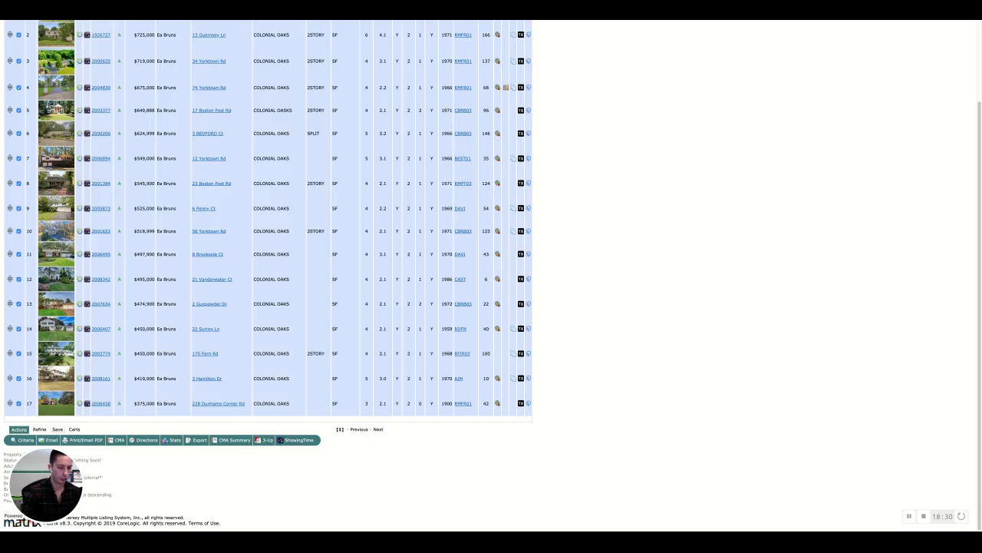
{"action": "left_click", "coordinate": [22, 439]}
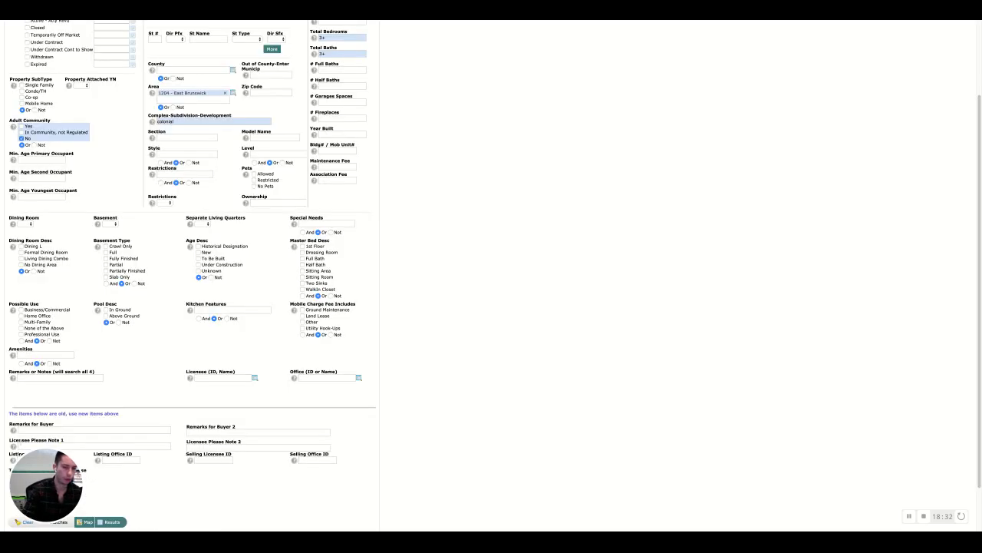
{"action": "scroll", "coordinate": [278, 269], "scroll_direction": "up", "scroll_amount": 3}
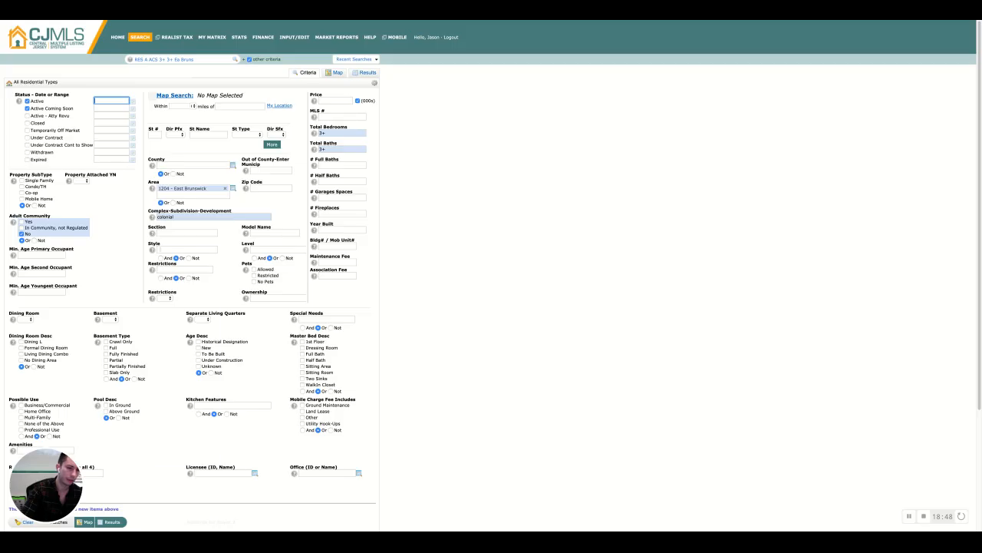
Set the style criterion to Colonial
{"action": "left_click", "coordinate": [166, 251]}
{"action": "left_click", "coordinate": [162, 276]}
{"action": "left_click", "coordinate": [208, 460]}
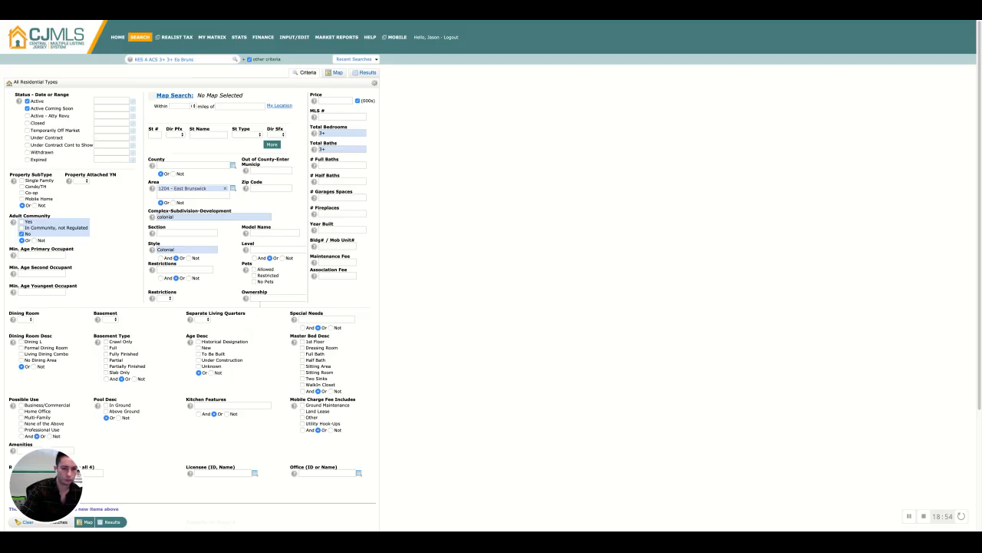
Set the price to 500+ and view the results
{"action": "left_click", "coordinate": [333, 101]}
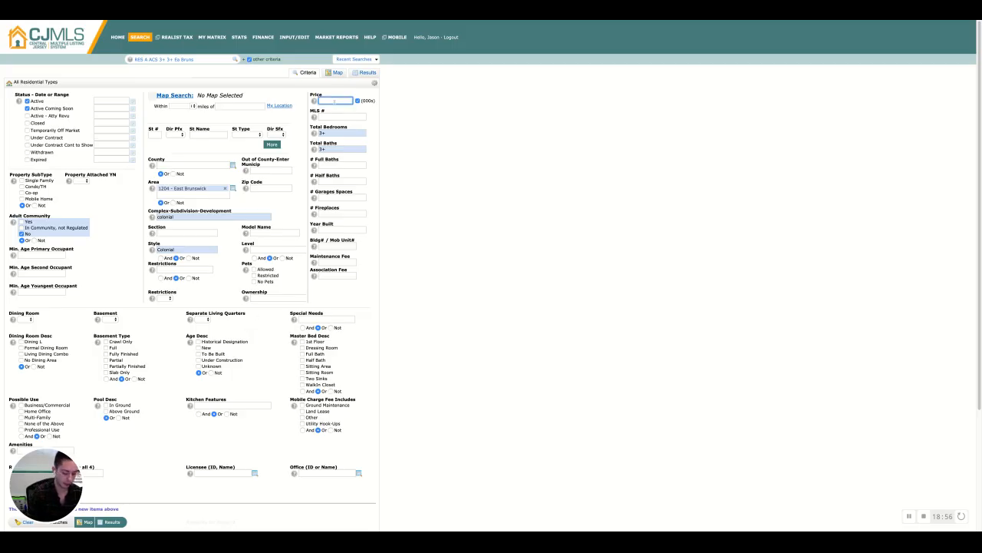
{"action": "type", "text": "400+"}
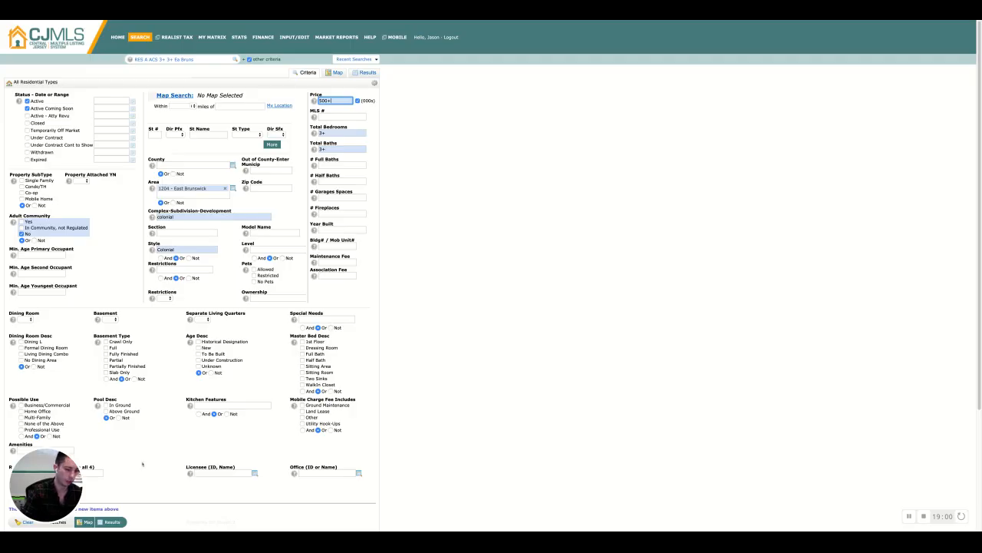
{"action": "left_click", "coordinate": [113, 523]}
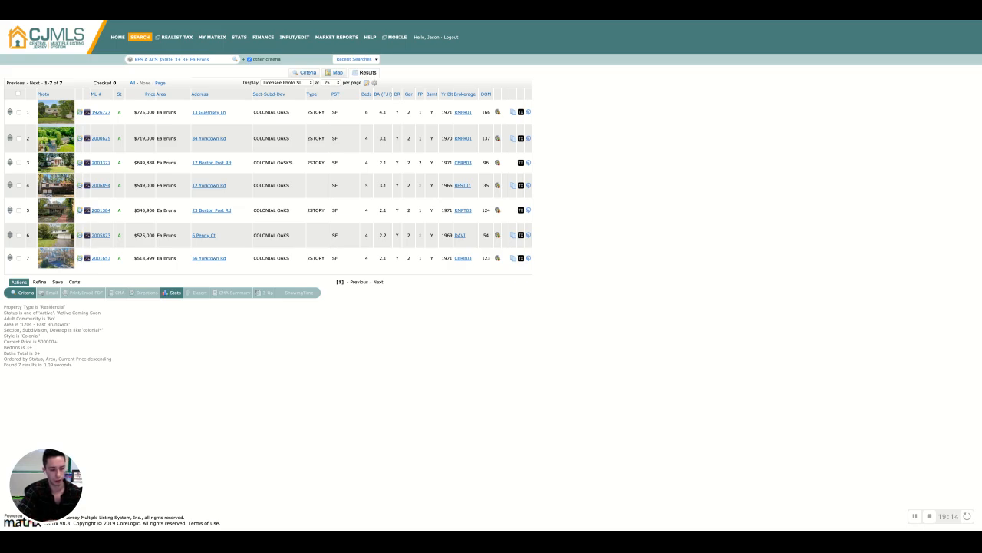
Check all listings and start saving the search as a new auto email
{"action": "left_click", "coordinate": [19, 93]}
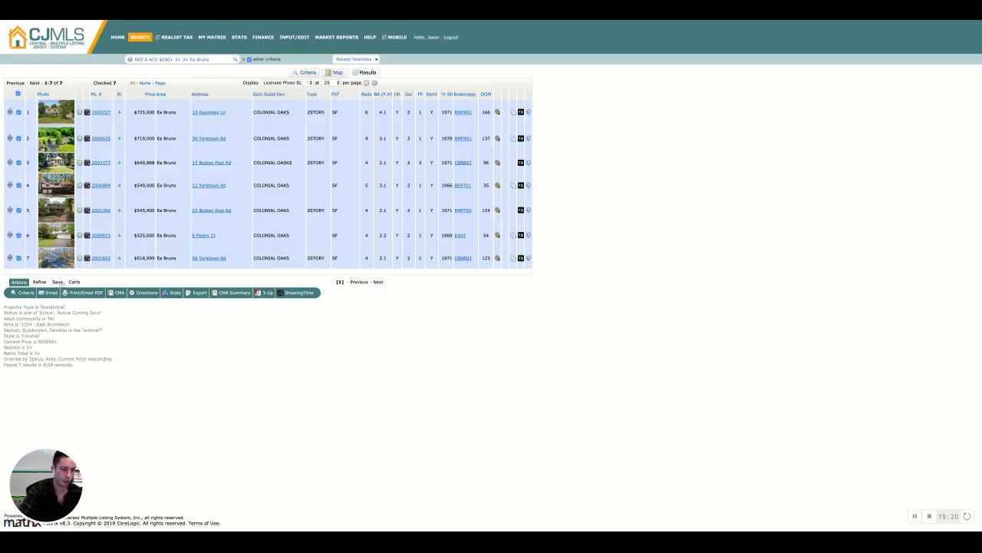
{"action": "left_click", "coordinate": [58, 282]}
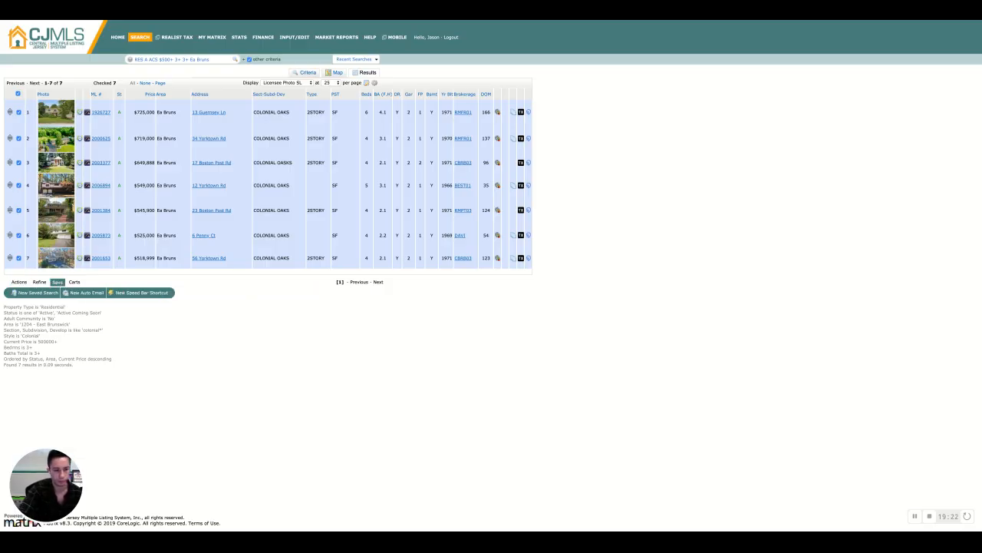
{"action": "left_click", "coordinate": [84, 292]}
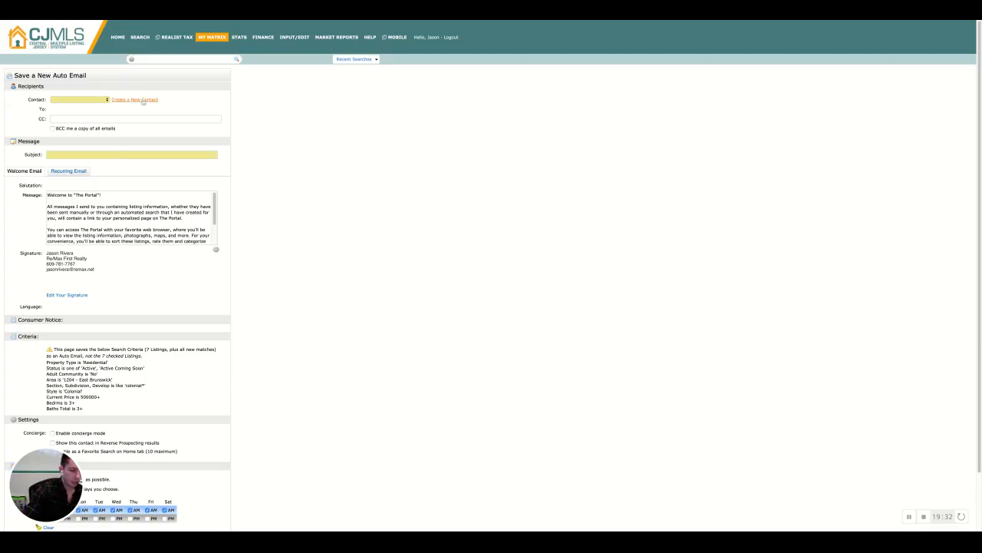
Choose the client from the contact list as the auto email recipient
{"action": "left_click", "coordinate": [80, 100]}
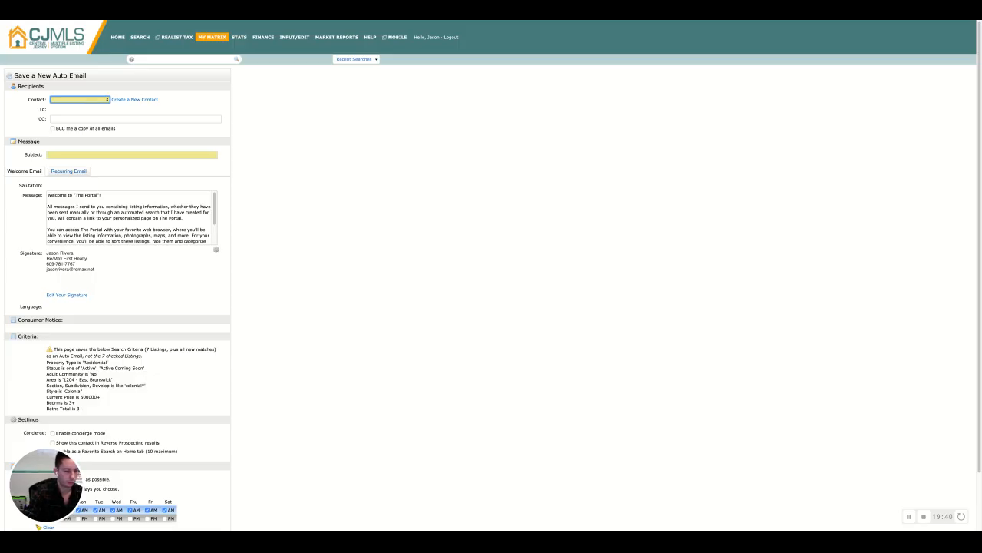
{"action": "left_click", "coordinate": [124, 409]}
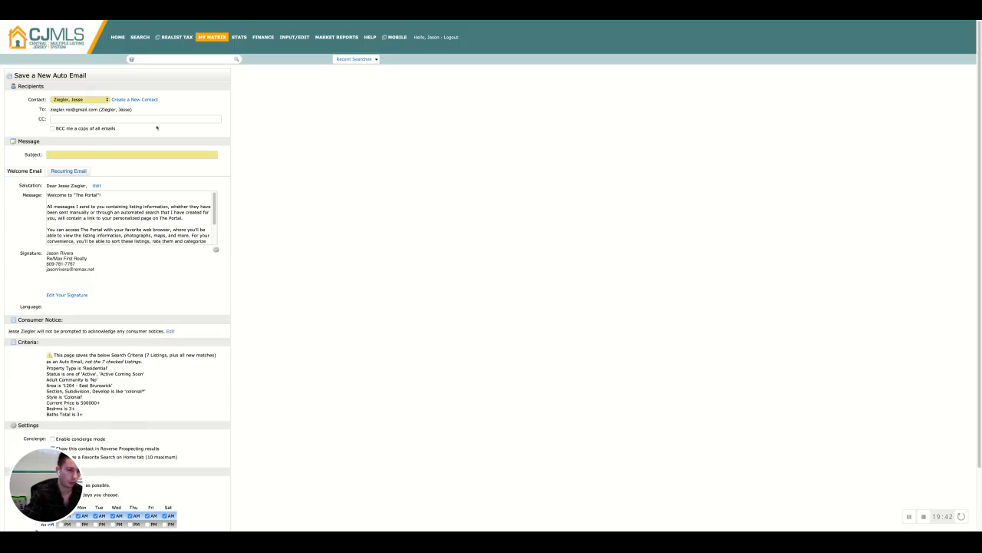
Enter the subject New listing in Colonial Oaks
{"action": "left_click", "coordinate": [159, 156]}
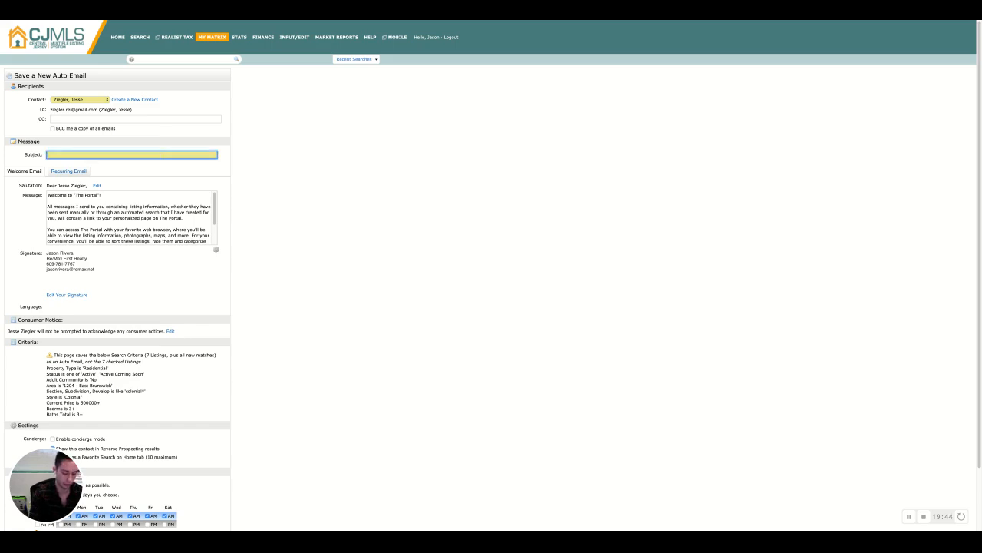
{"action": "type", "text": "New listi"}
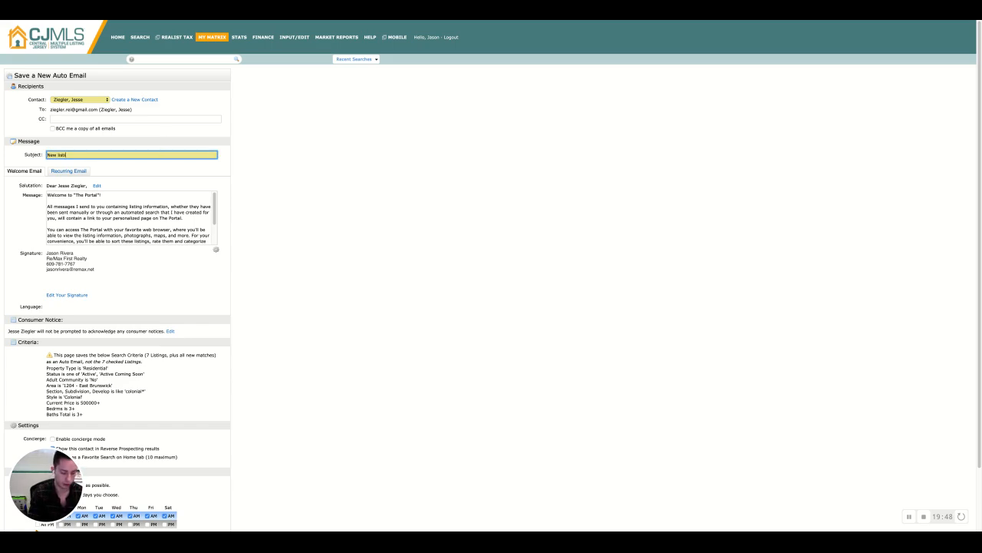
{"action": "type", "text": "ng in Colonial "}
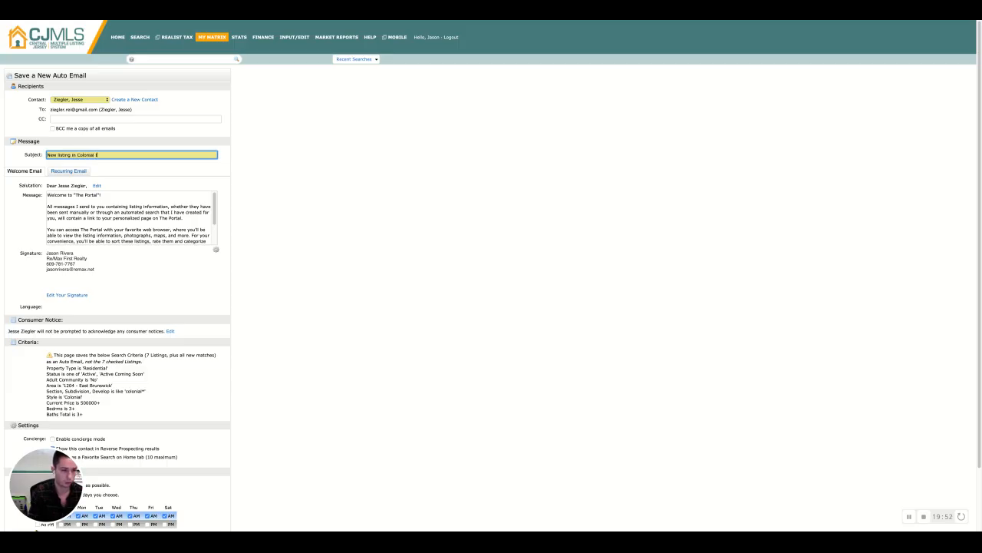
{"action": "type", "text": "Oaks"}
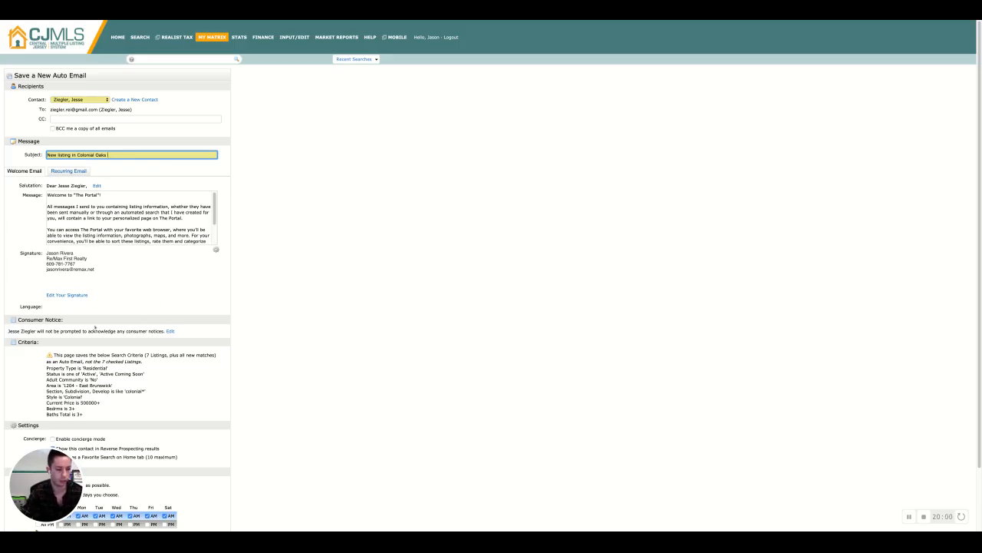
Review the auto email form and compare the Welcome Email and Recurring Email messages
{"action": "scroll", "coordinate": [64, 338], "scroll_direction": "down", "scroll_amount": 2}
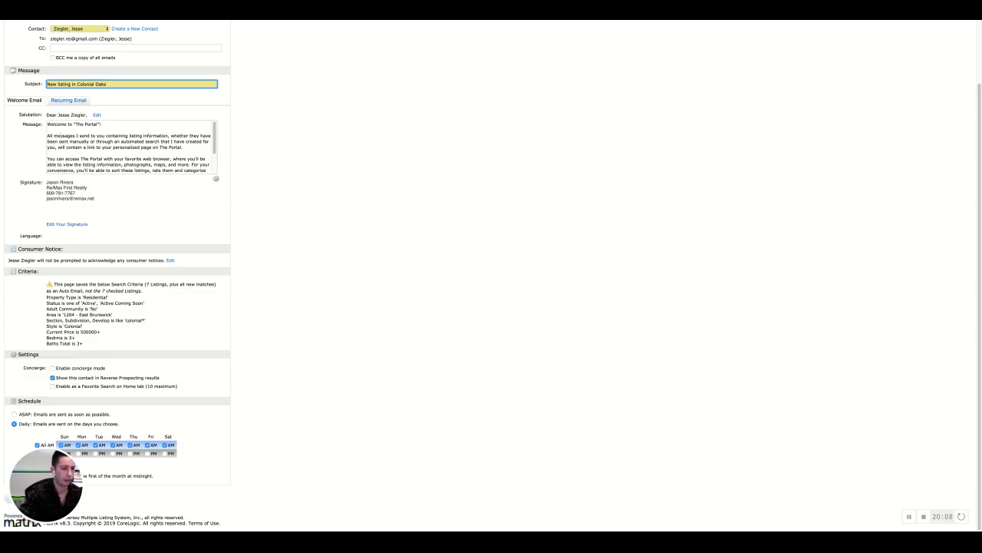
{"action": "scroll", "coordinate": [130, 148], "scroll_direction": "down", "scroll_amount": 2}
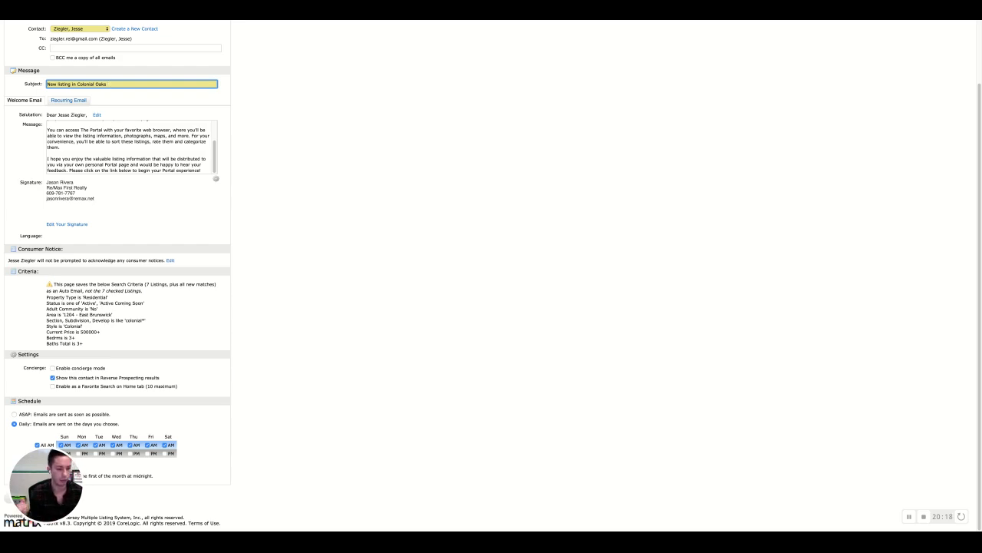
{"action": "scroll", "coordinate": [62, 134], "scroll_direction": "up", "scroll_amount": 2}
{"action": "scroll", "coordinate": [68, 170], "scroll_direction": "up", "scroll_amount": 2}
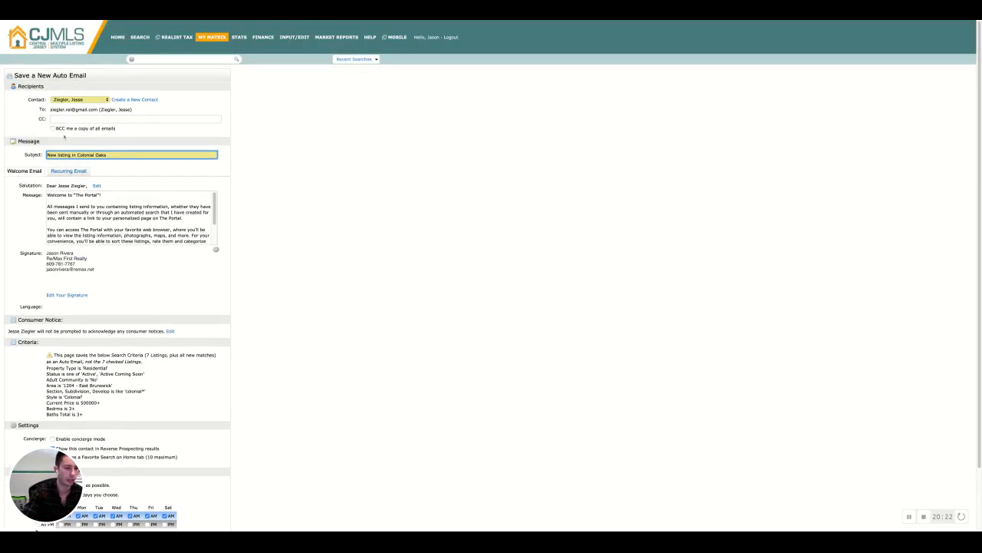
{"action": "left_click", "coordinate": [68, 171]}
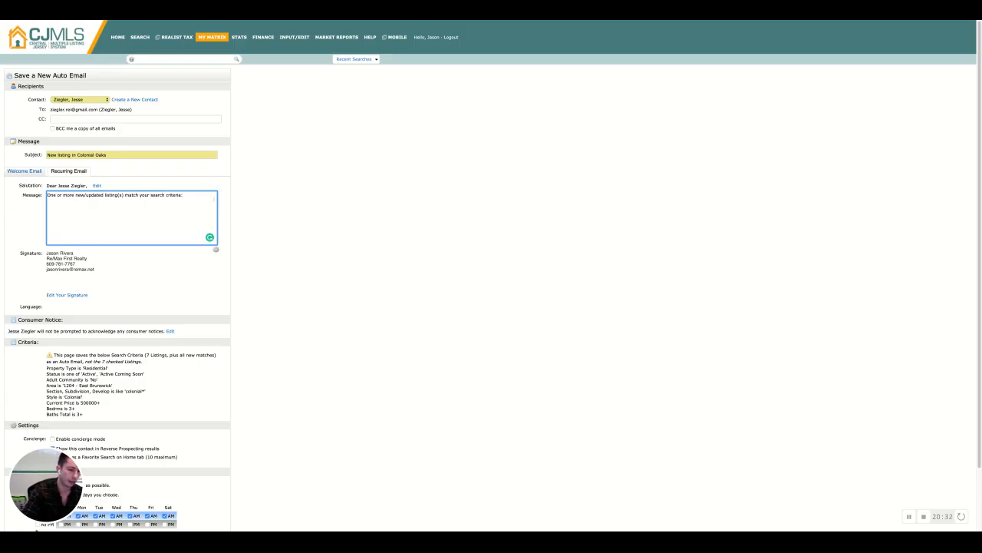
{"action": "left_click", "coordinate": [24, 170]}
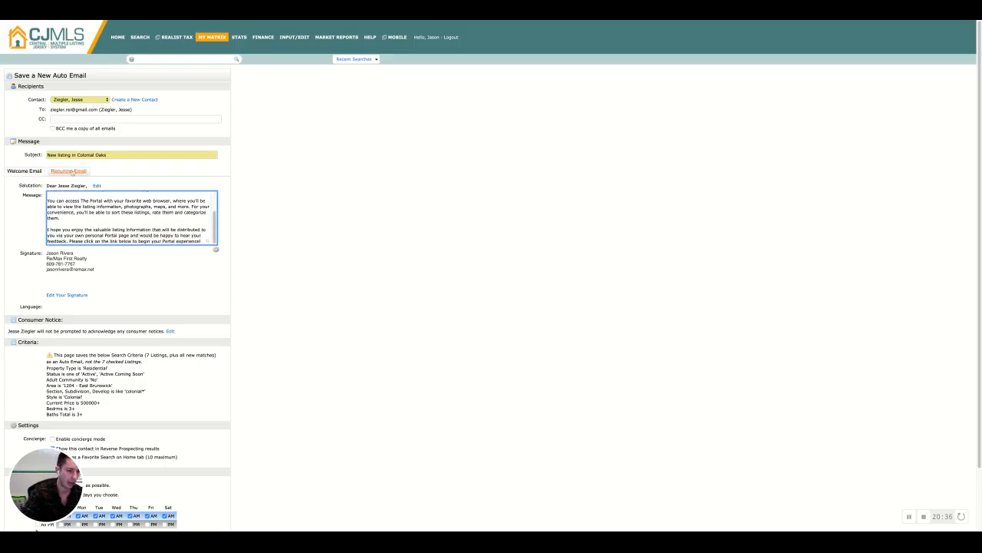
{"action": "left_click", "coordinate": [71, 171]}
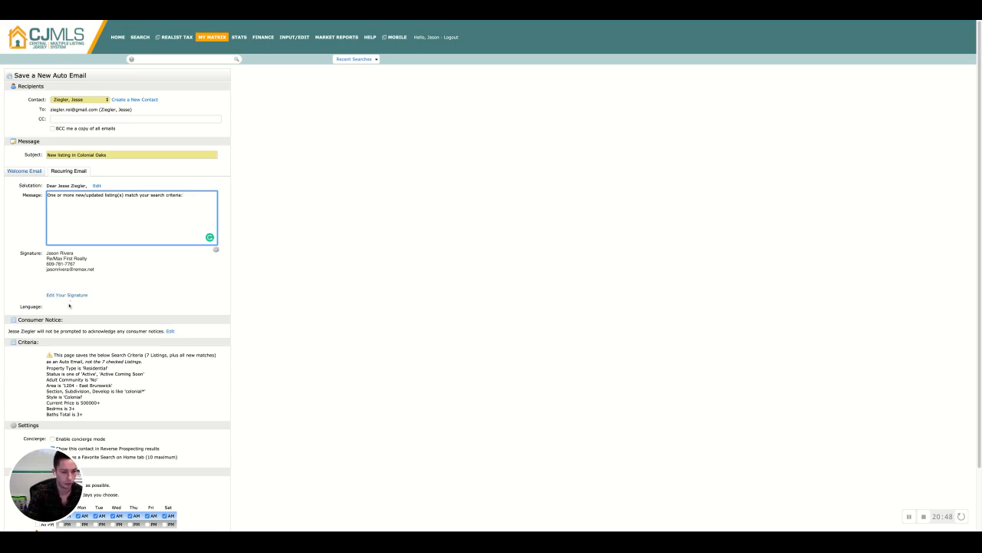
Review the auto email form's criteria, settings and schedule sections
{"action": "scroll", "coordinate": [69, 305], "scroll_direction": "down", "scroll_amount": 3}
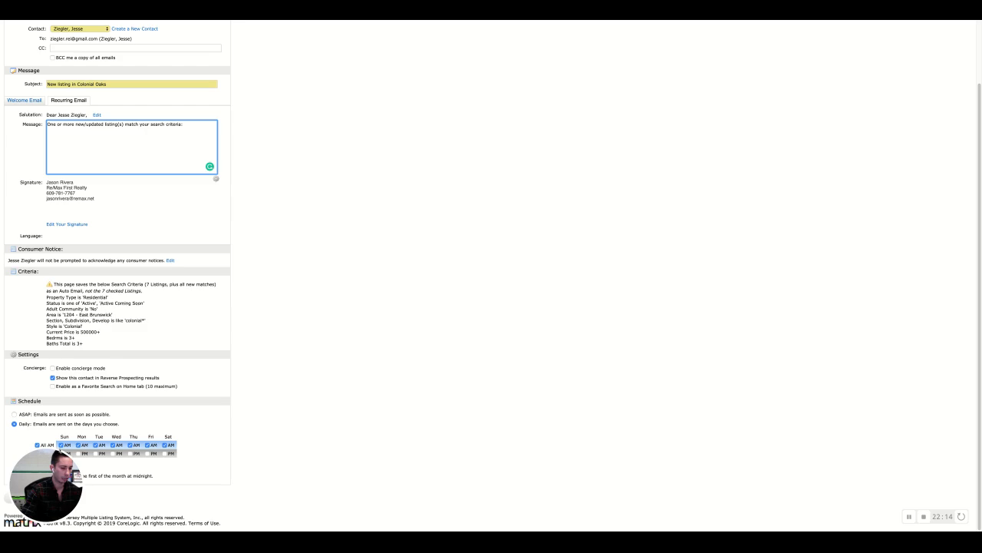
{"action": "scroll", "coordinate": [96, 455], "scroll_direction": "up", "scroll_amount": 2}
{"action": "scroll", "coordinate": [97, 454], "scroll_direction": "down", "scroll_amount": 1}
{"action": "scroll", "coordinate": [96, 454], "scroll_direction": "up", "scroll_amount": 1}
{"action": "scroll", "coordinate": [96, 454], "scroll_direction": "down", "scroll_amount": 1}
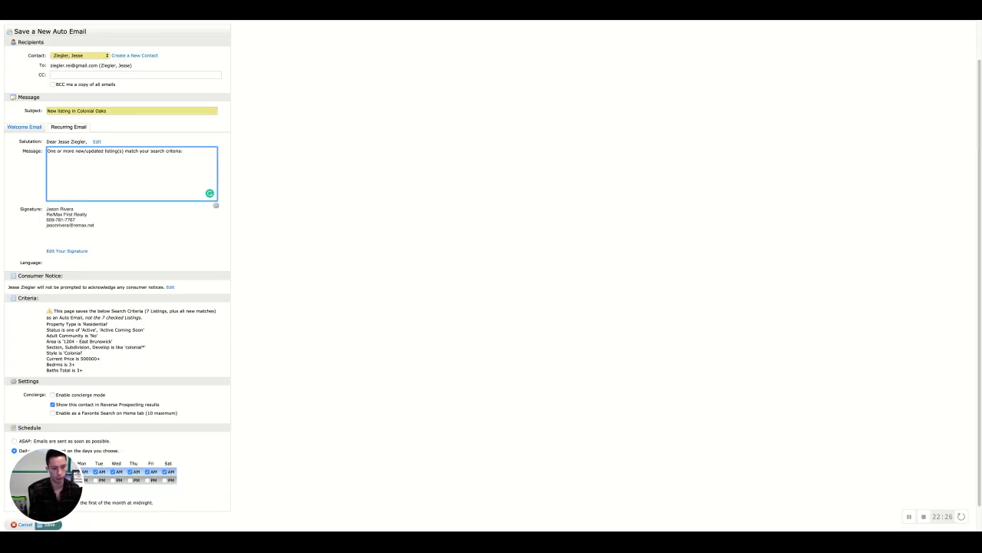
{"action": "scroll", "coordinate": [119, 422], "scroll_direction": "up", "scroll_amount": 1}
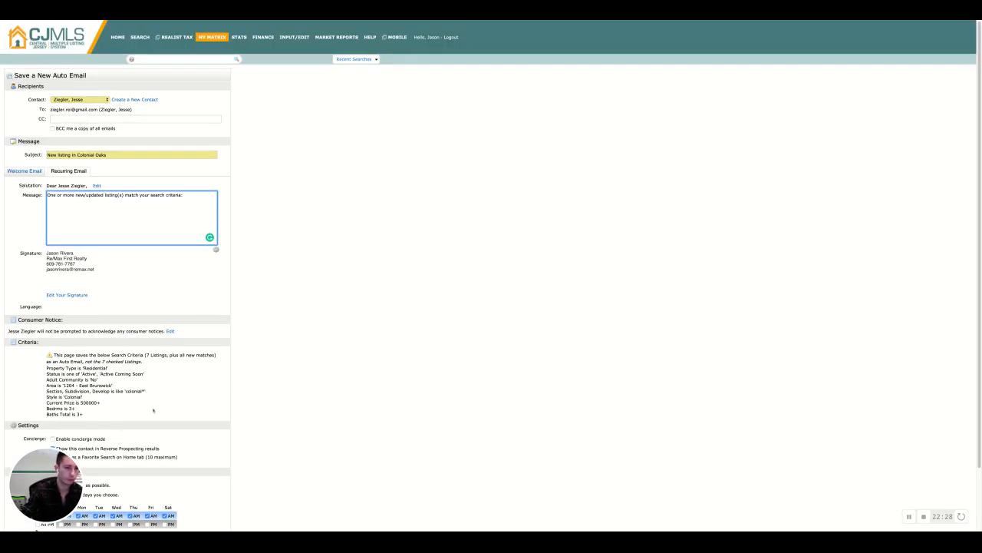
{"action": "scroll", "coordinate": [119, 422], "scroll_direction": "down", "scroll_amount": 2}
{"action": "scroll", "coordinate": [134, 332], "scroll_direction": "up", "scroll_amount": 2}
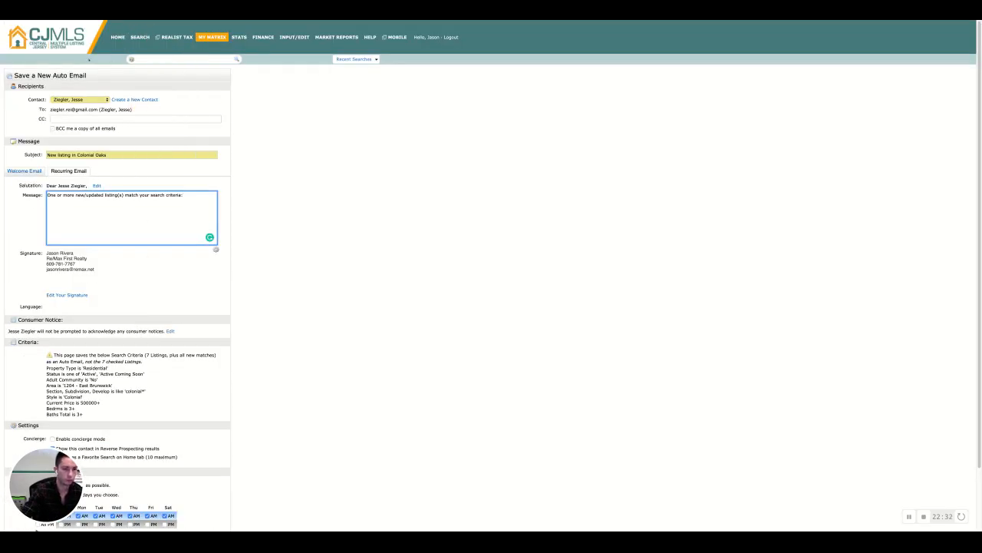
Go back to the residential search criteria form and examine the Basement field
{"action": "left_click", "coordinate": [4, 21]}
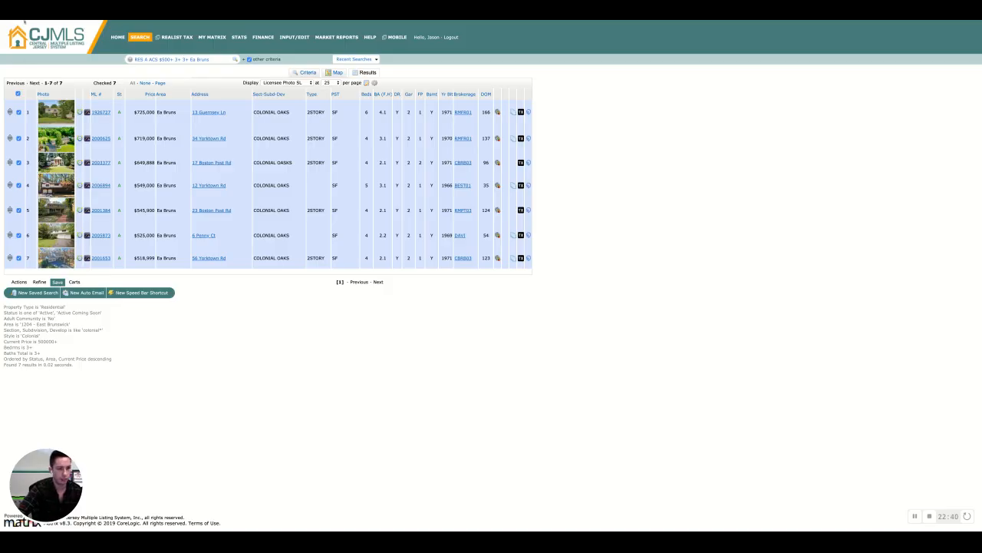
{"action": "left_click", "coordinate": [24, 21]}
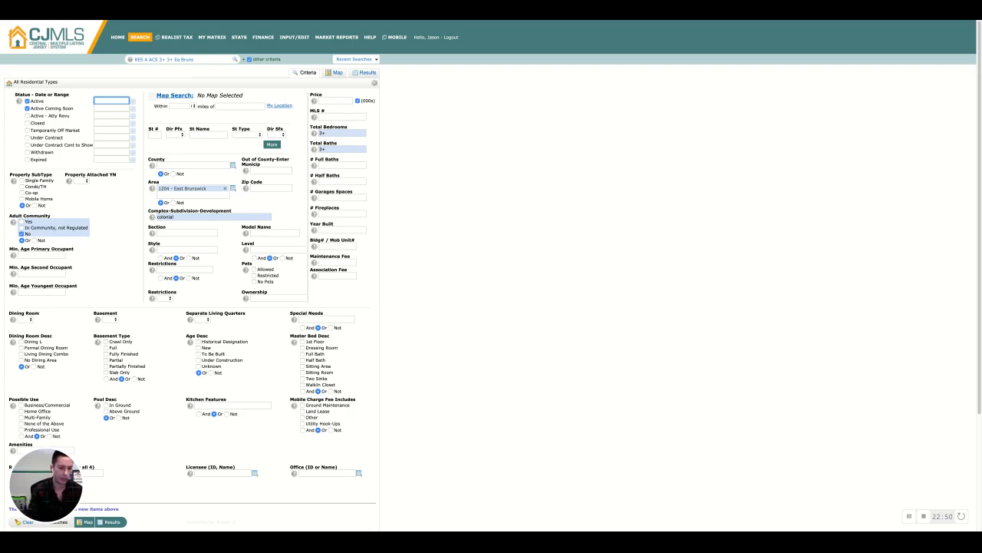
{"action": "left_click", "coordinate": [111, 318]}
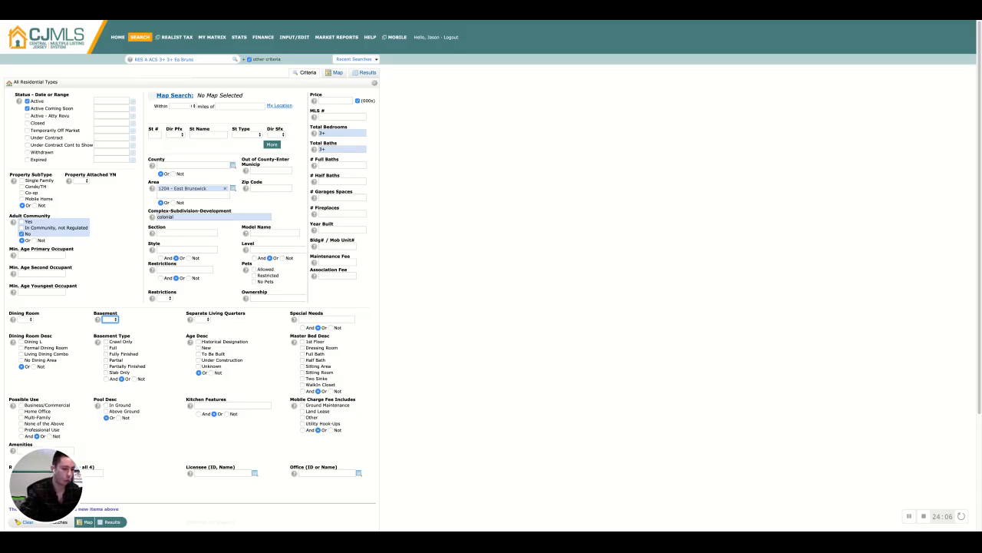
{"action": "scroll", "coordinate": [149, 428], "scroll_direction": "down", "scroll_amount": 5}
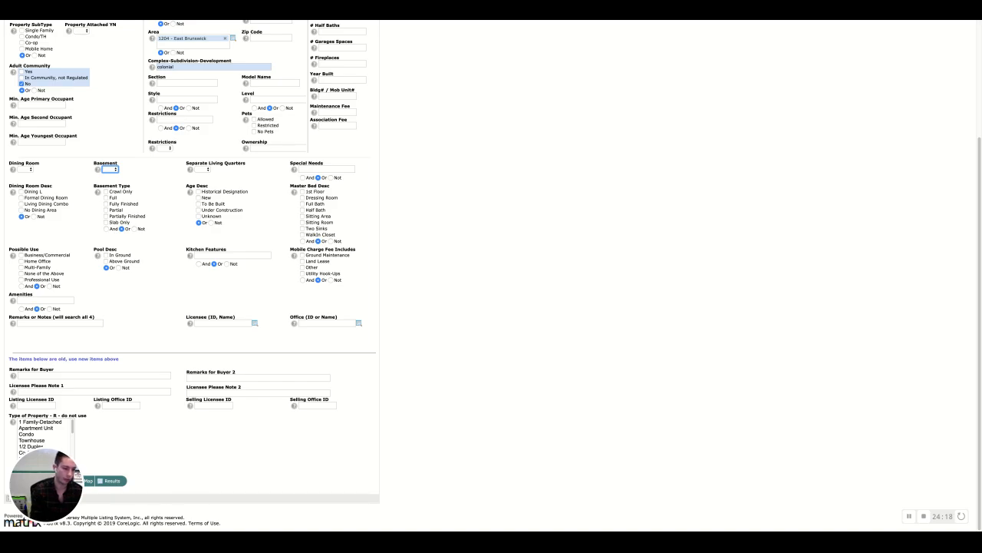
{"action": "scroll", "coordinate": [234, 275], "scroll_direction": "up", "scroll_amount": 3}
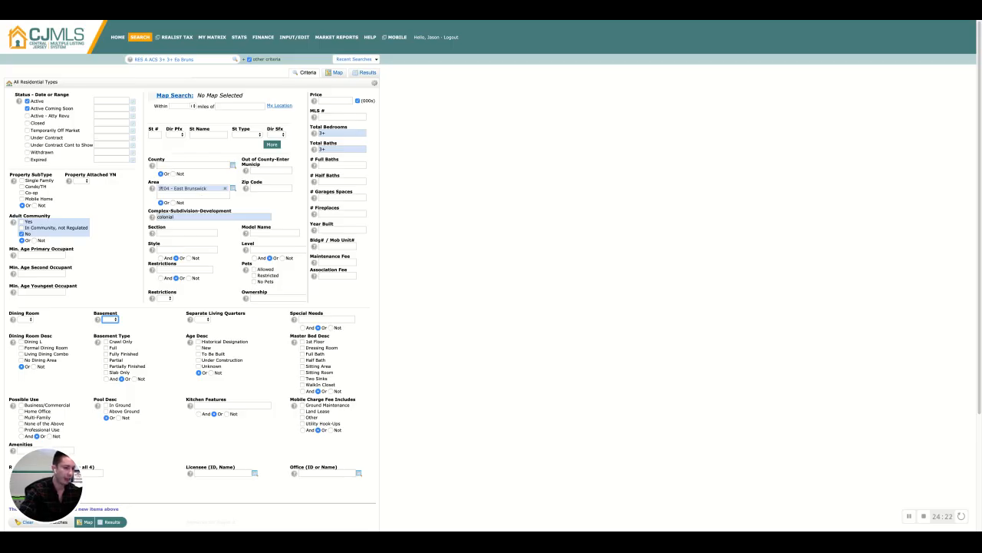